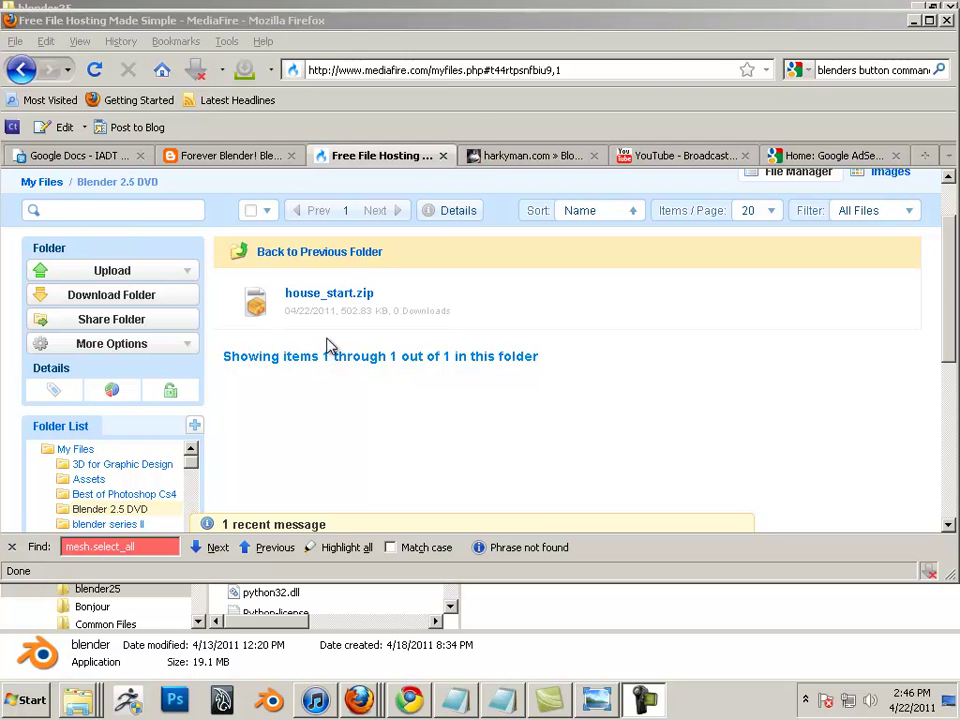
# - Download house_start.zip from the Blender 2.5 DVD folder and save it to the Desktop
pyautogui.moveTo(314, 330)
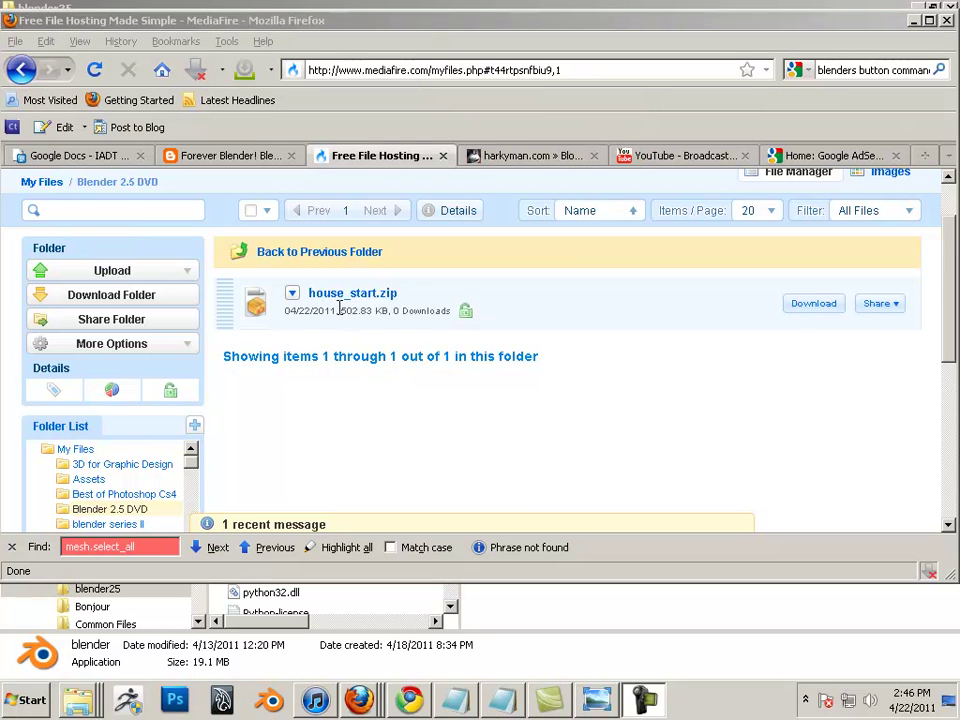
pyautogui.moveTo(333, 303)
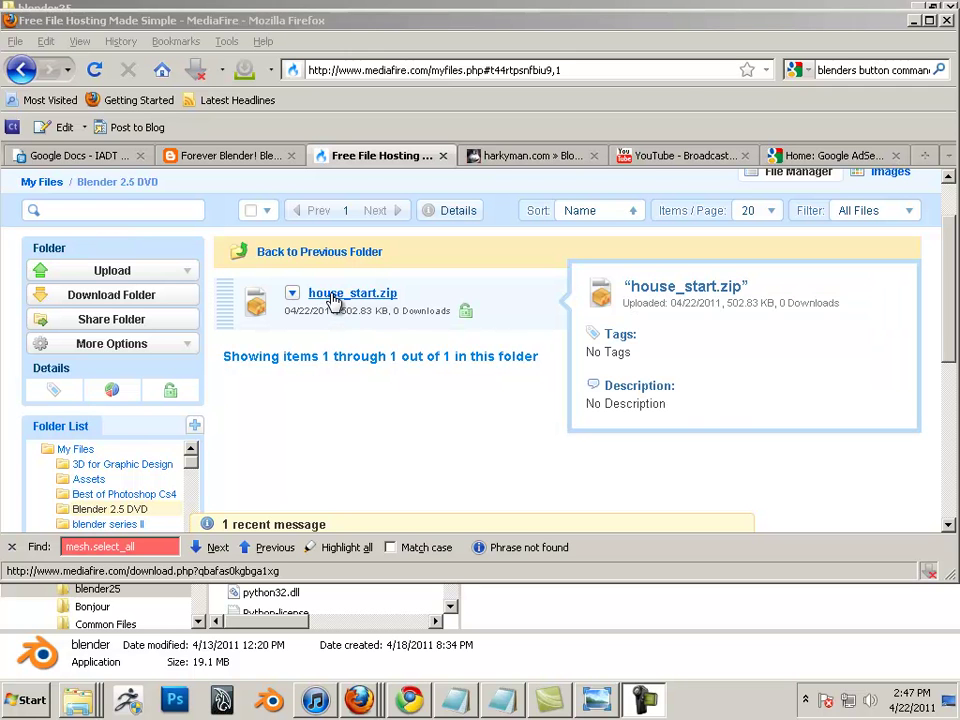
pyautogui.click(332, 298)
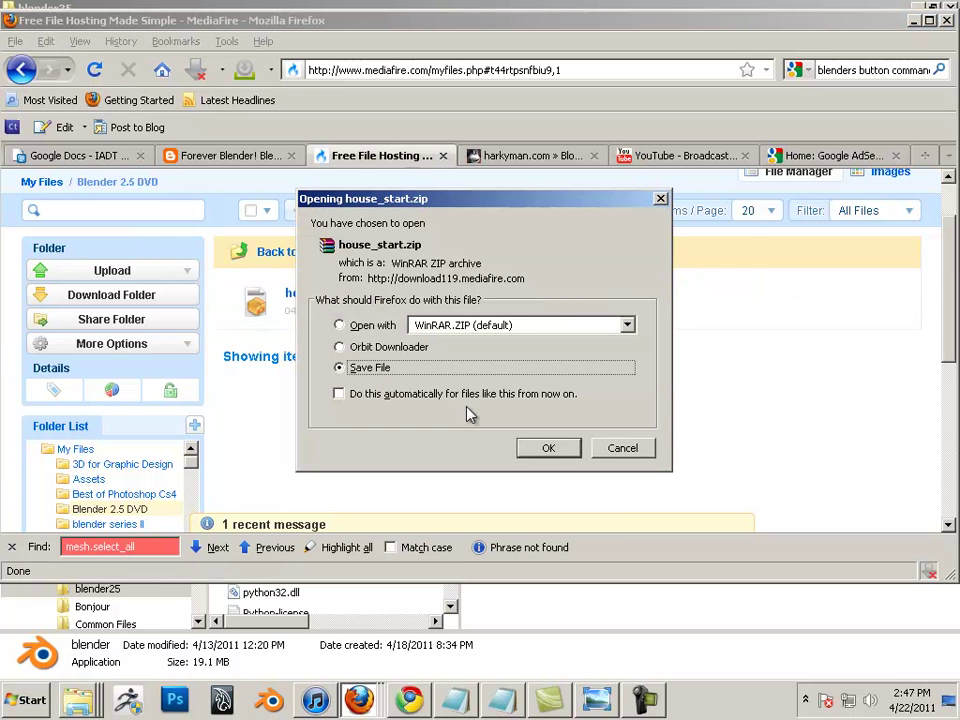
pyautogui.click(543, 447)
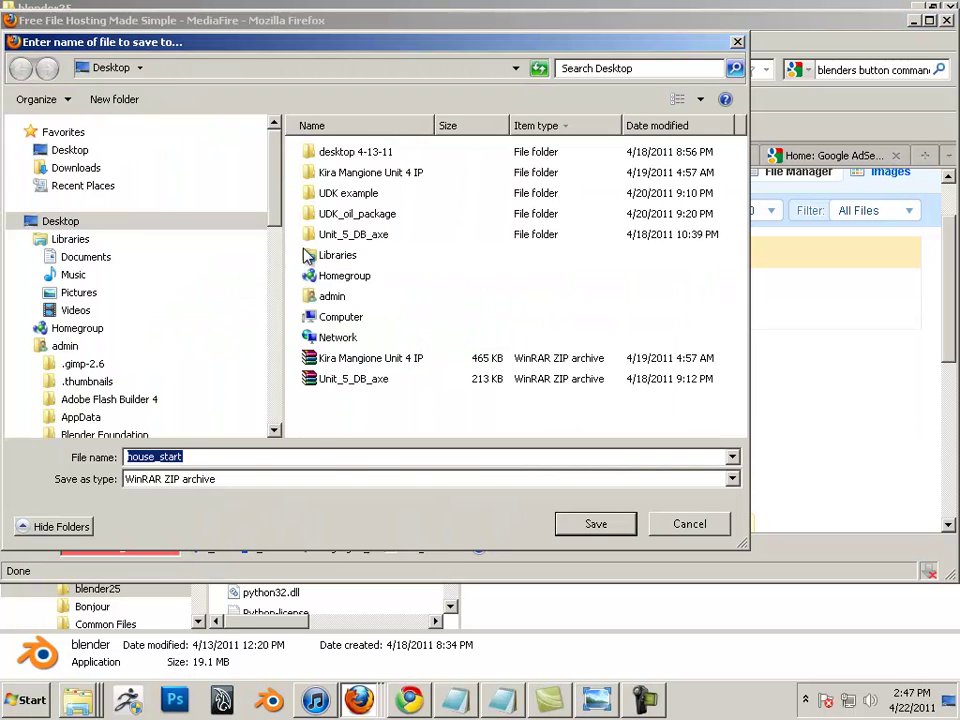
pyautogui.click(605, 525)
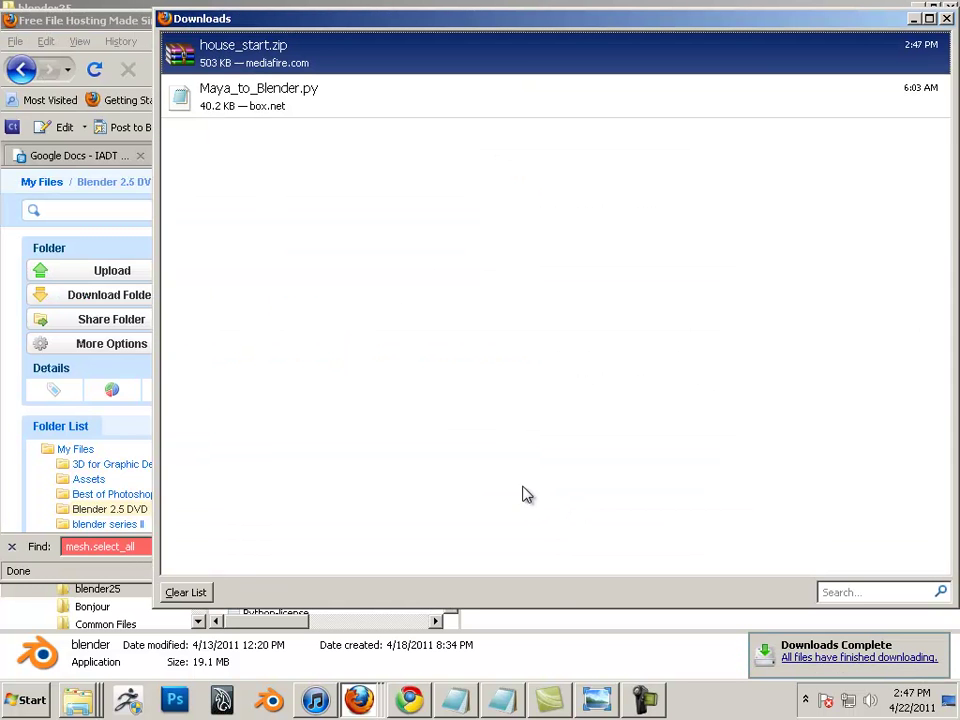
# - Open the folder that contains the downloaded house_start.zip
pyautogui.moveTo(360, 24); pyautogui.dragTo(277, 34)
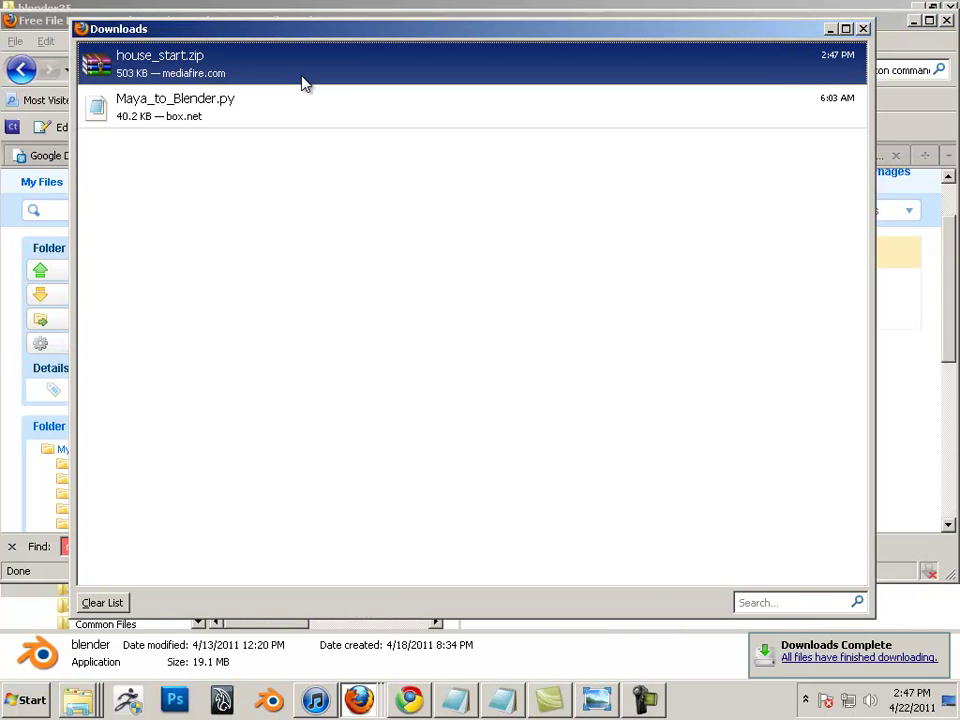
pyautogui.rightClick(184, 68)
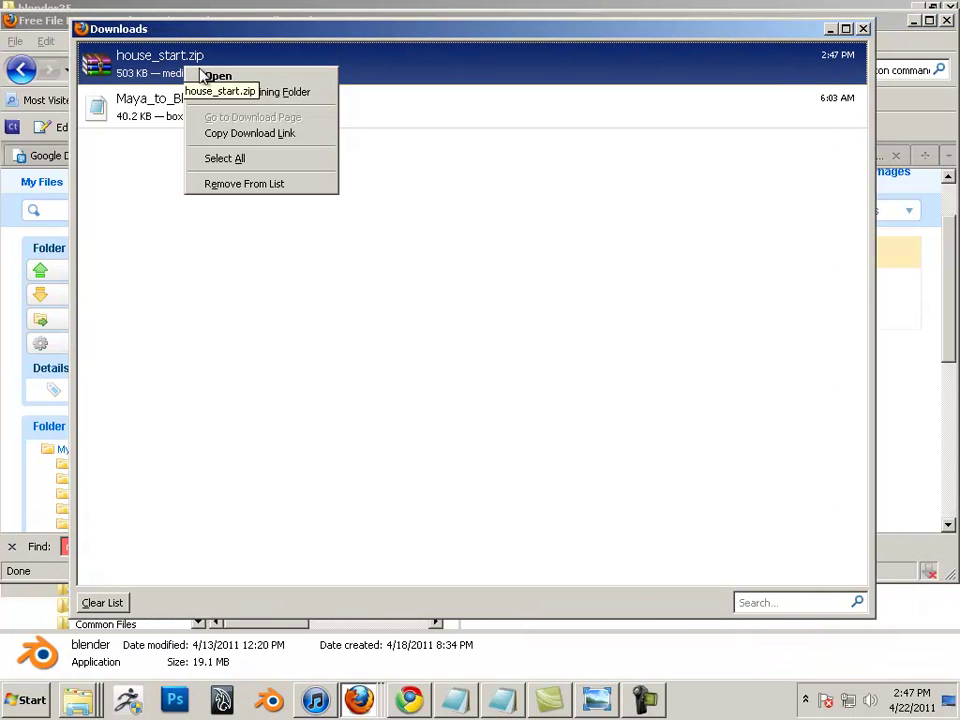
pyautogui.click(231, 92)
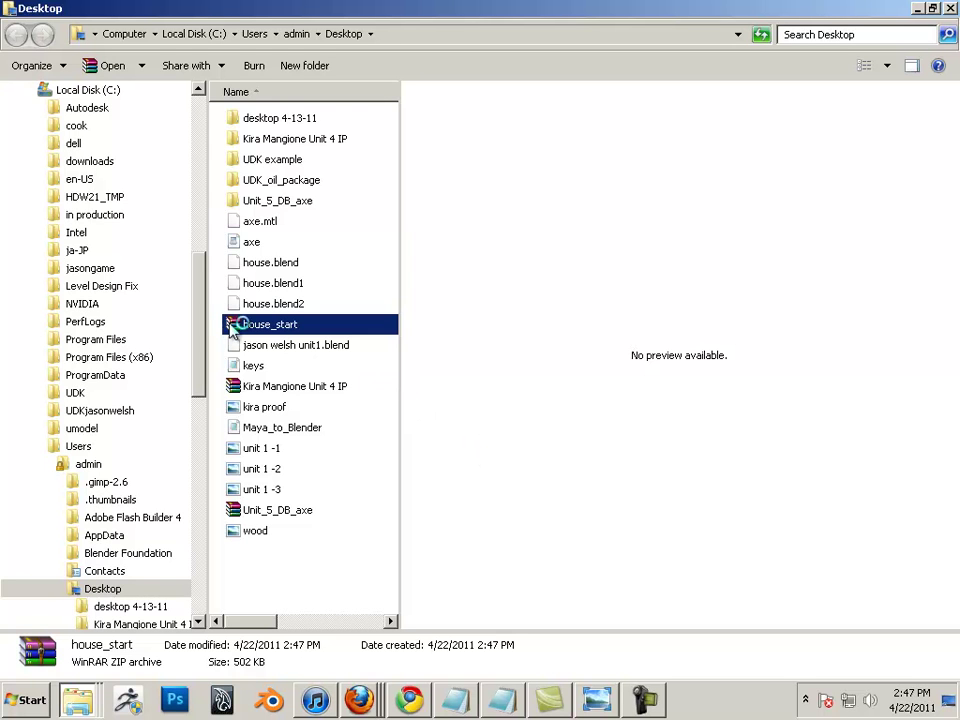
# - Open the house_start archive to view its contents, dismissing the licence reminder, and close the archive window
pyautogui.doubleClick(255, 335)
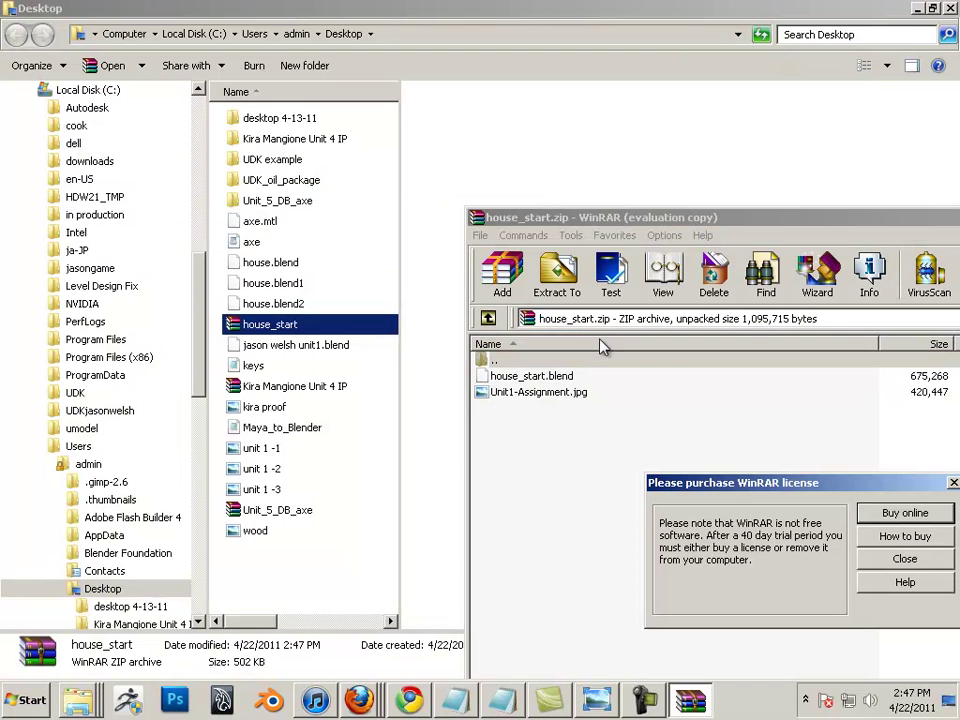
pyautogui.click(905, 559)
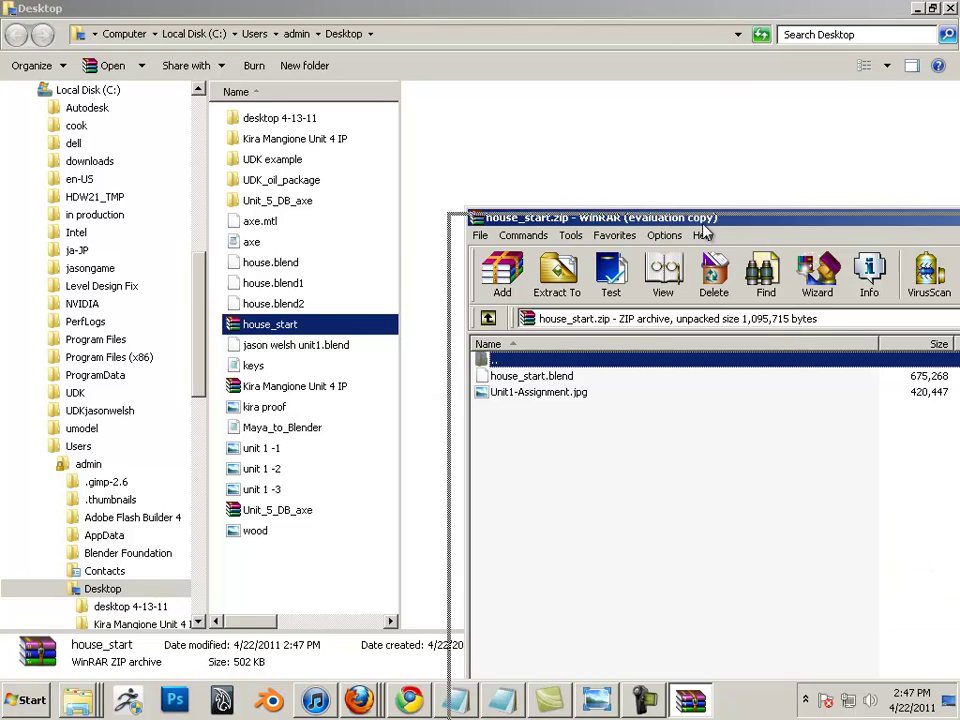
pyautogui.moveTo(703, 218); pyautogui.dragTo(490, 330)
pyautogui.press('super+Left')
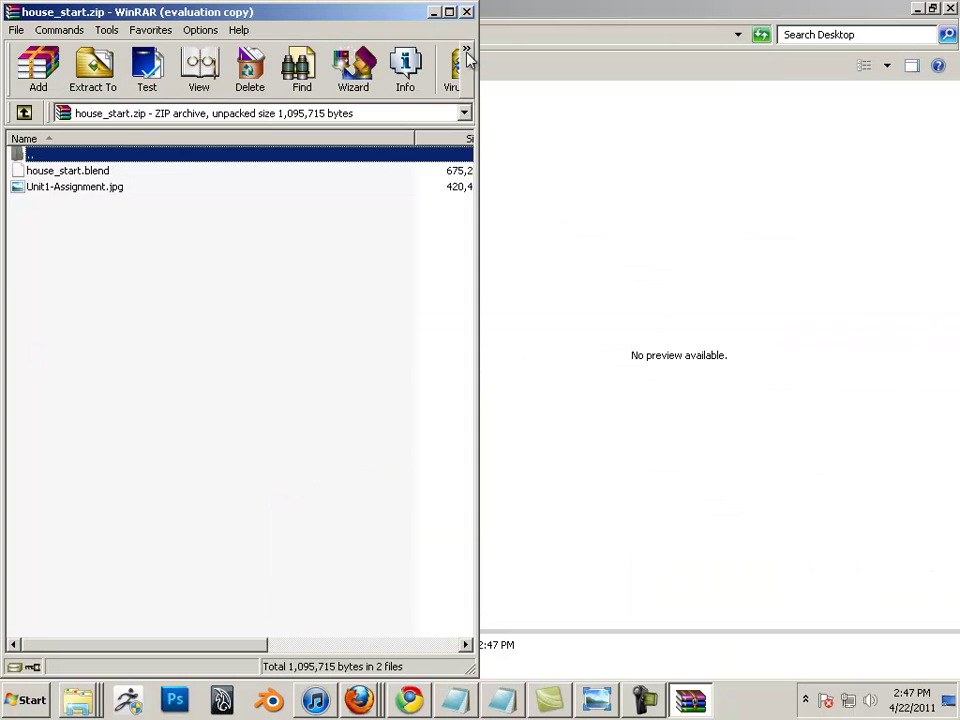
pyautogui.click(466, 12)
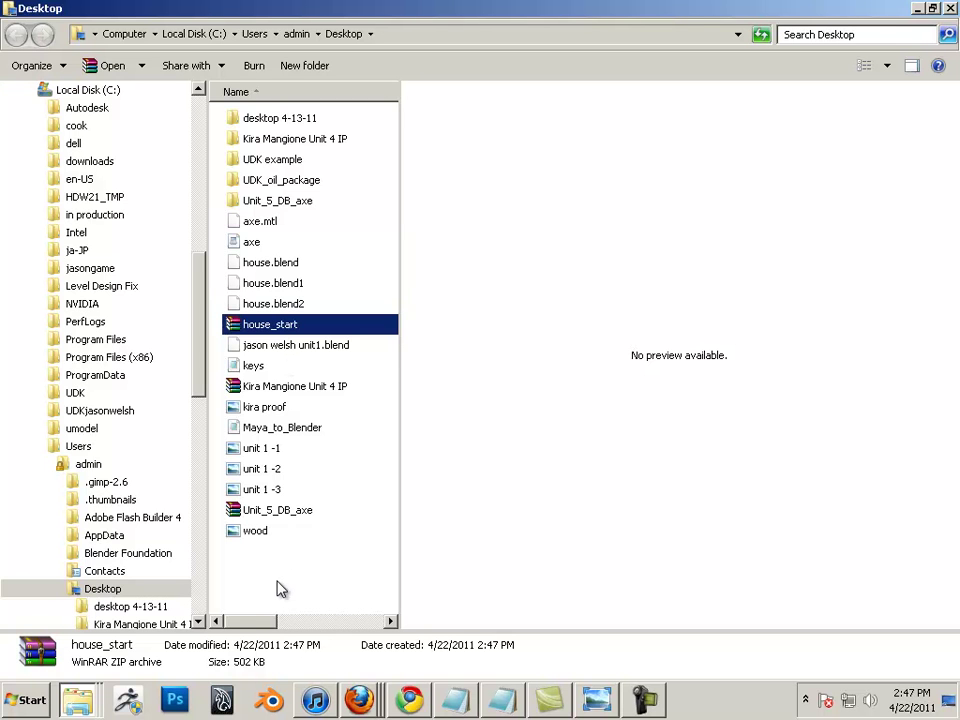
# - Extract the house_start archive into a house_start folder, open that folder and select house_start.blend
pyautogui.rightClick(253, 324)
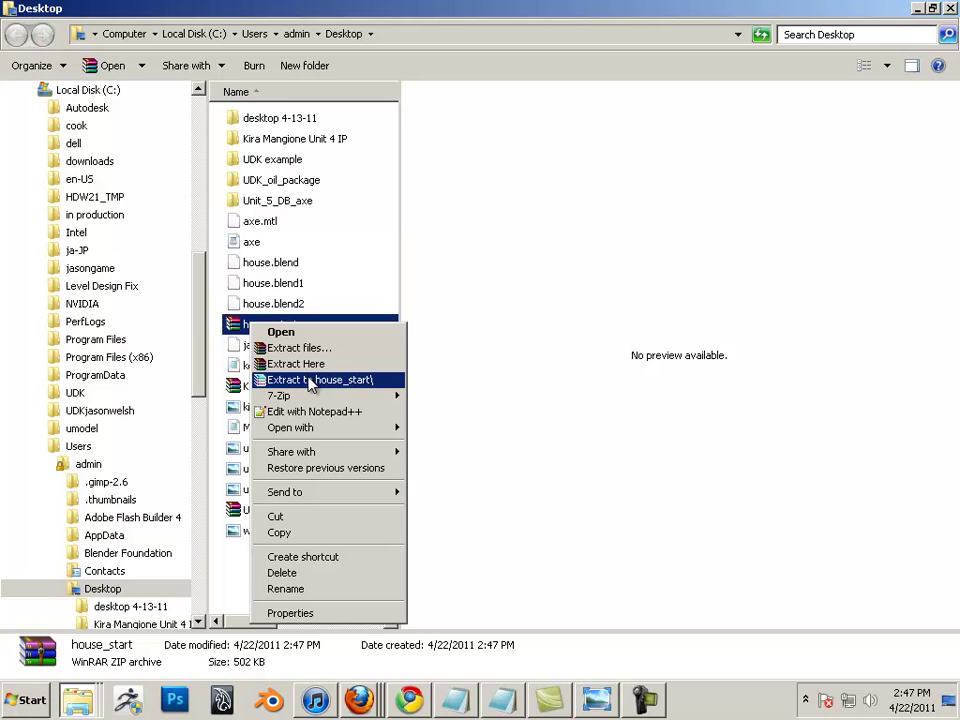
pyautogui.click(310, 380)
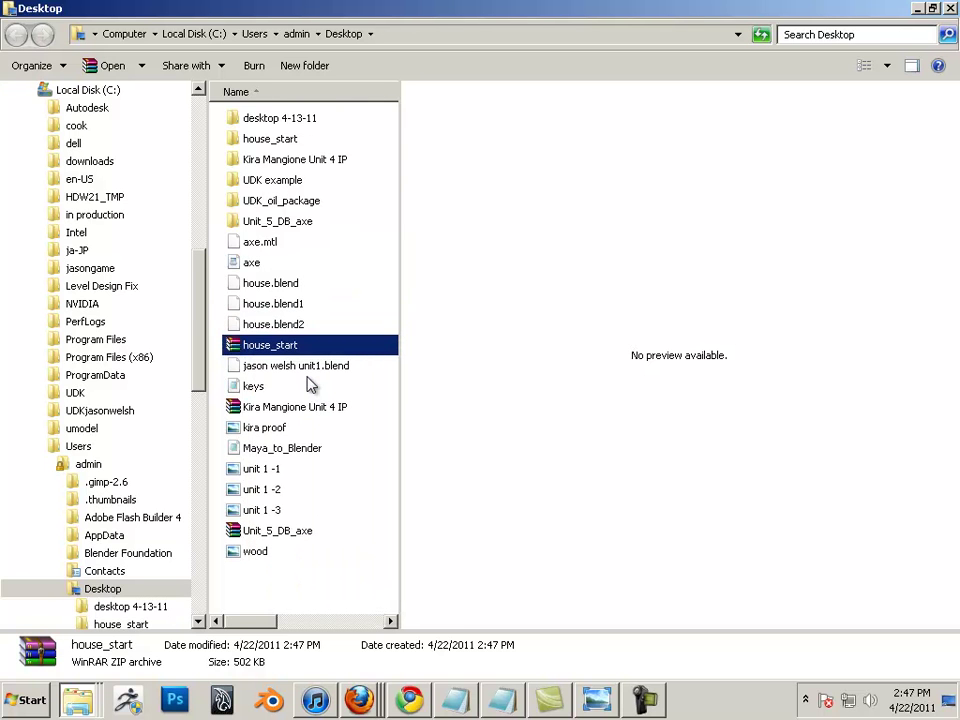
pyautogui.click(274, 326)
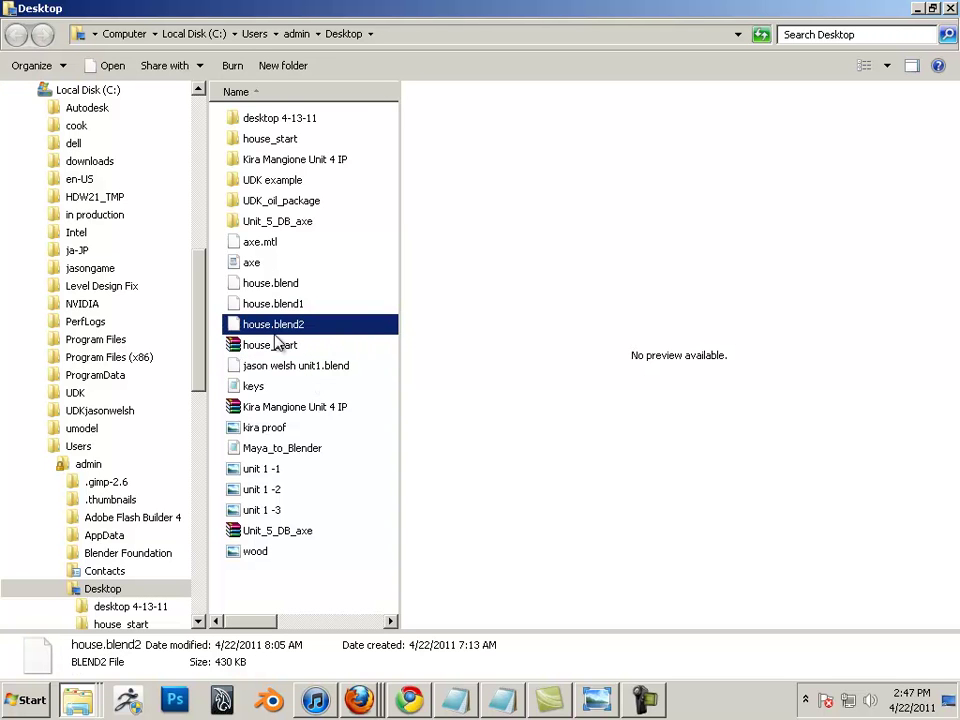
pyautogui.click(258, 140)
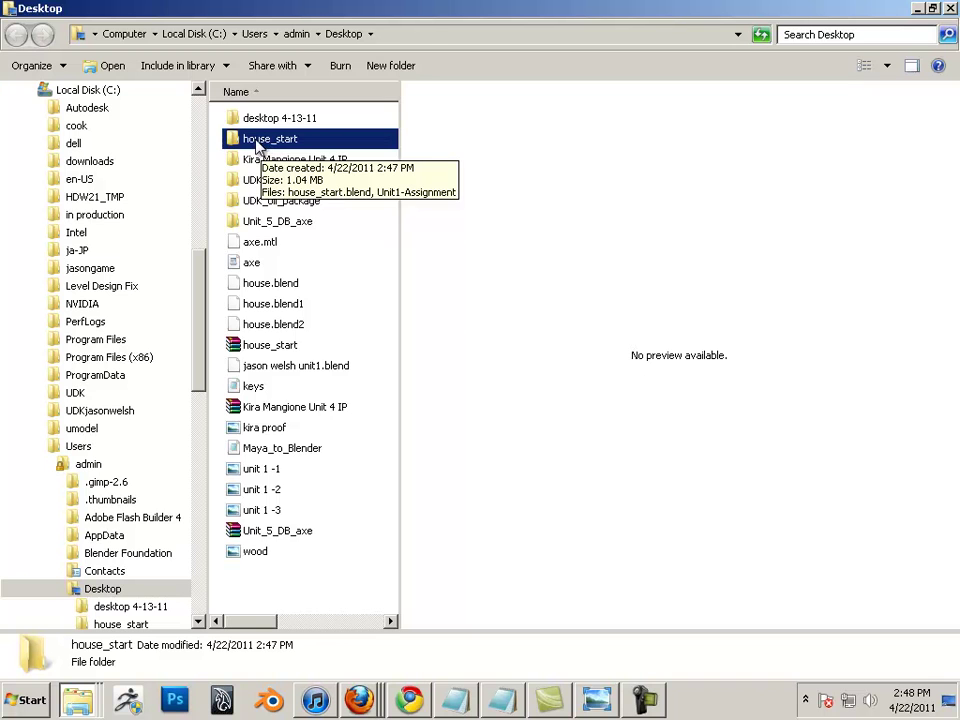
pyautogui.doubleClick(270, 140)
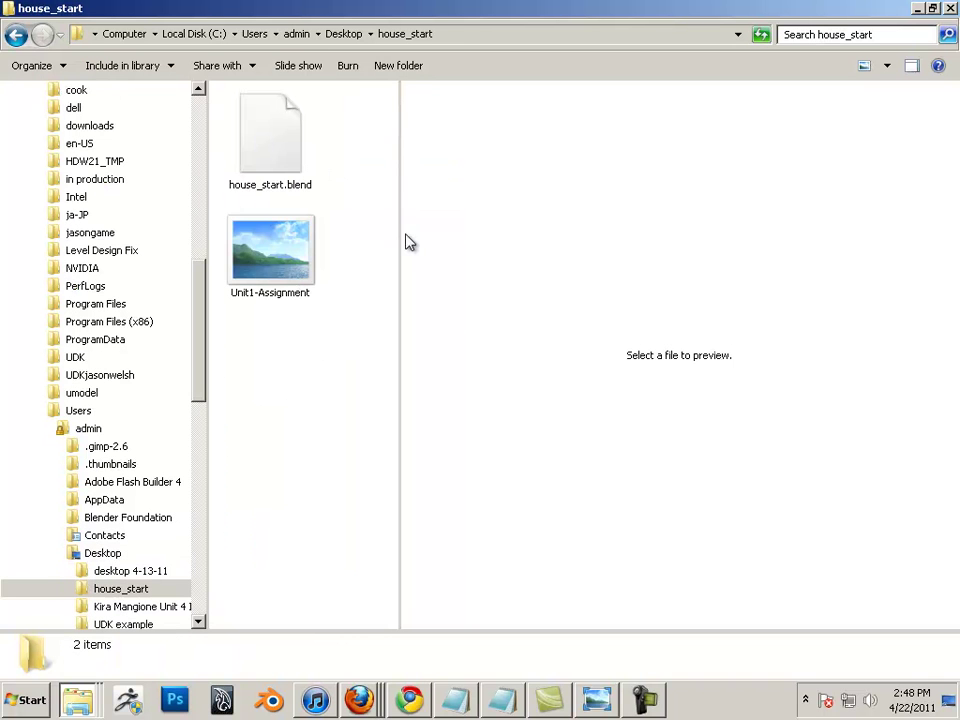
pyautogui.click(279, 270)
pyautogui.click(289, 182)
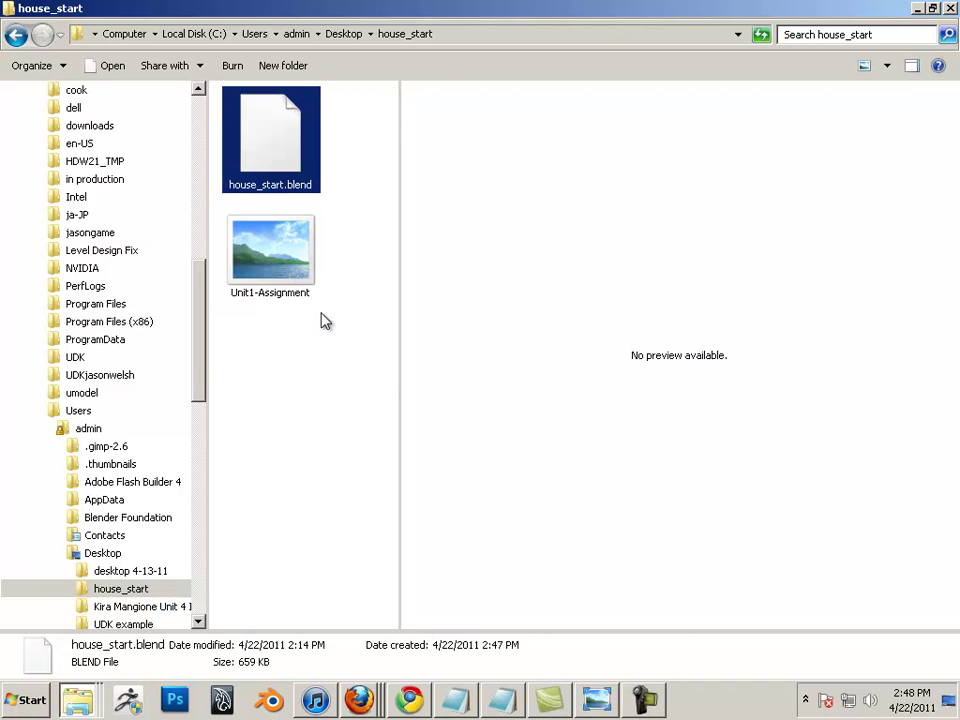
# - Browse to the blender25 folder inside Program Files (x86) on Local Disk (C:)
pyautogui.click(14, 700)
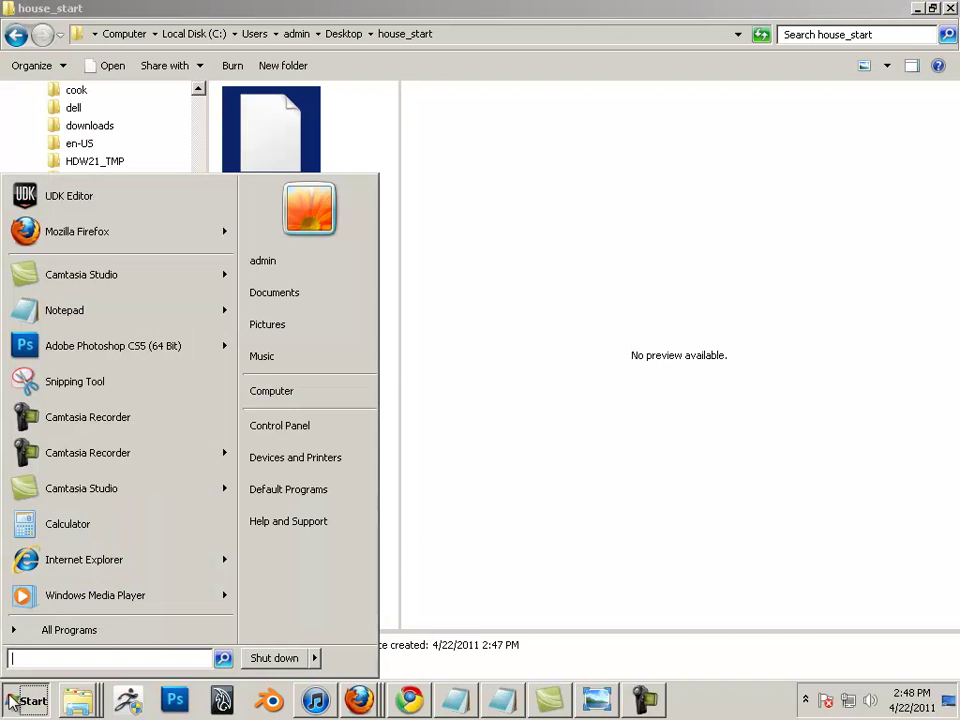
pyautogui.click(298, 398)
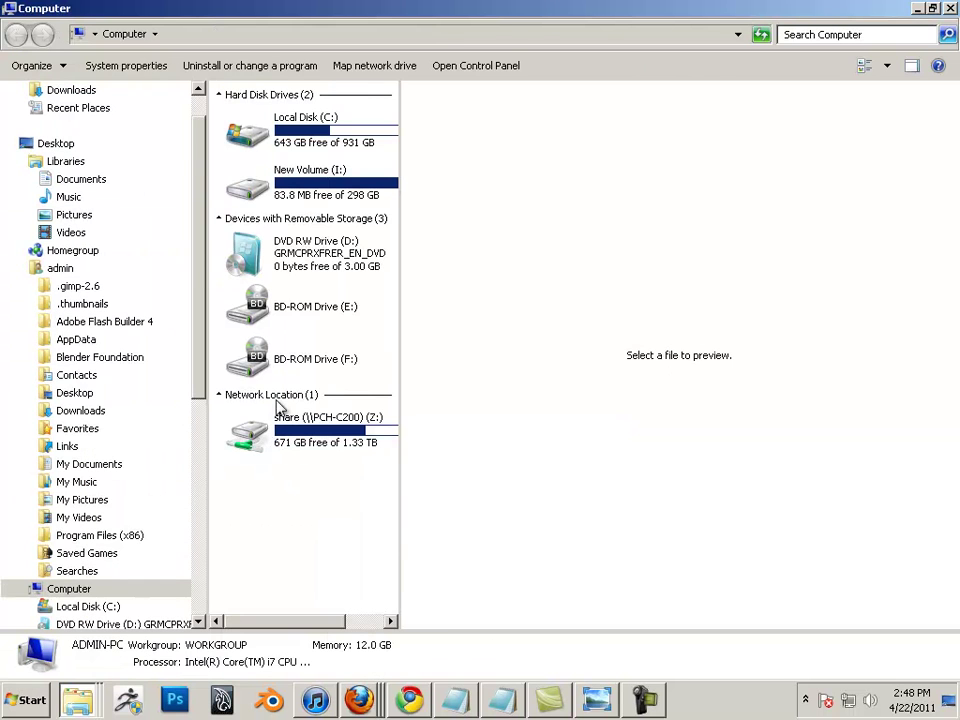
pyautogui.doubleClick(303, 143)
pyautogui.scroll(-1, 393, 247)
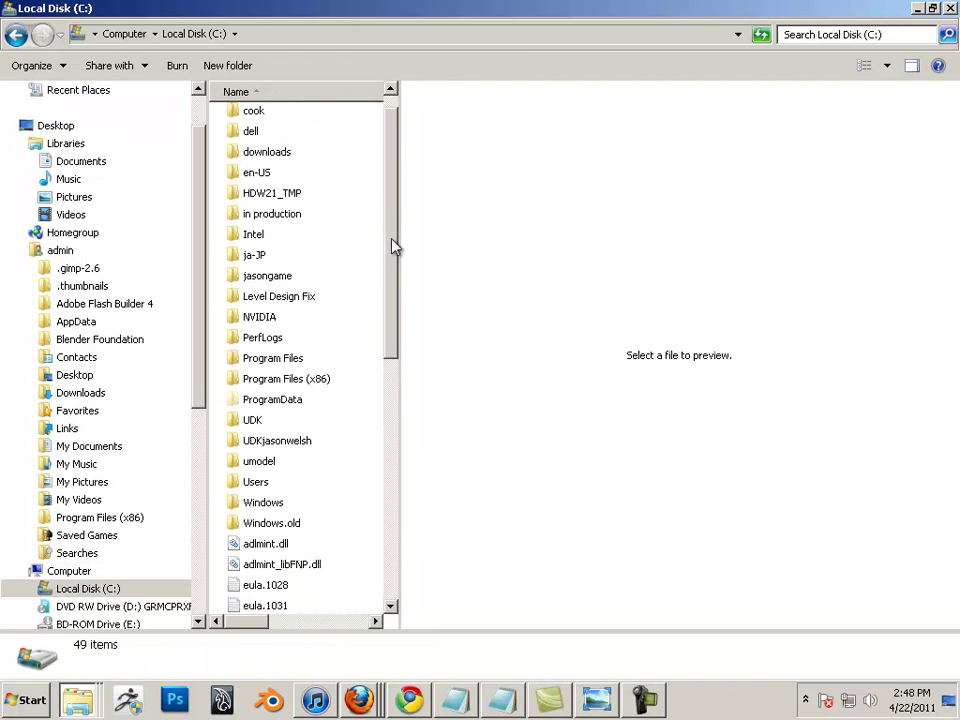
pyautogui.moveTo(393, 247); pyautogui.dragTo(388, 293)
pyautogui.click(263, 310)
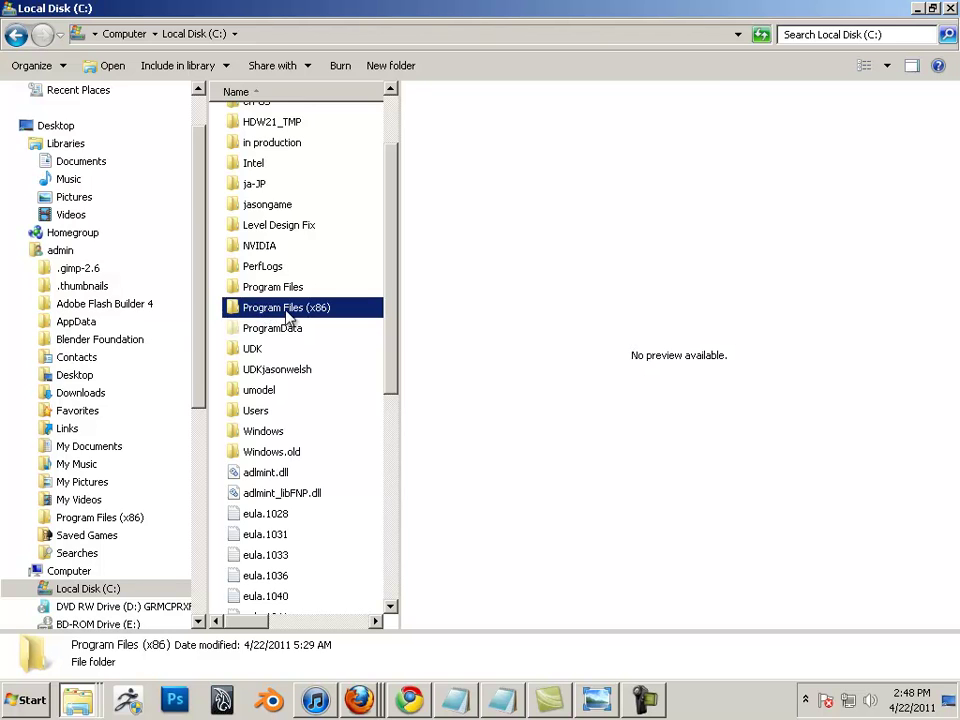
pyautogui.doubleClick(288, 316)
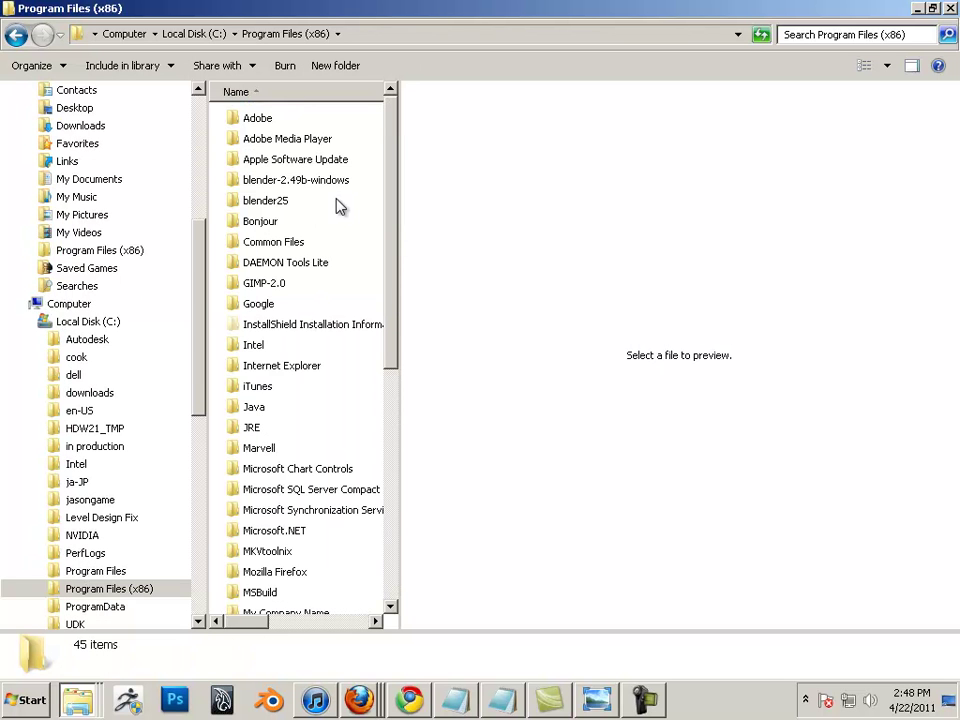
pyautogui.click(296, 185)
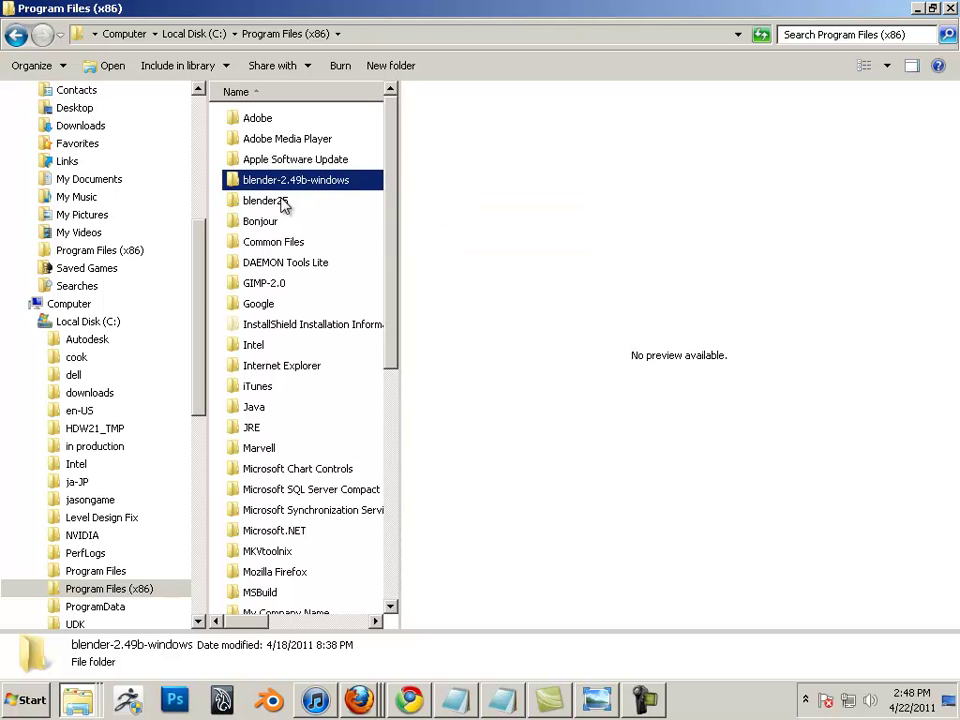
pyautogui.click(276, 202)
pyautogui.doubleClick(283, 205)
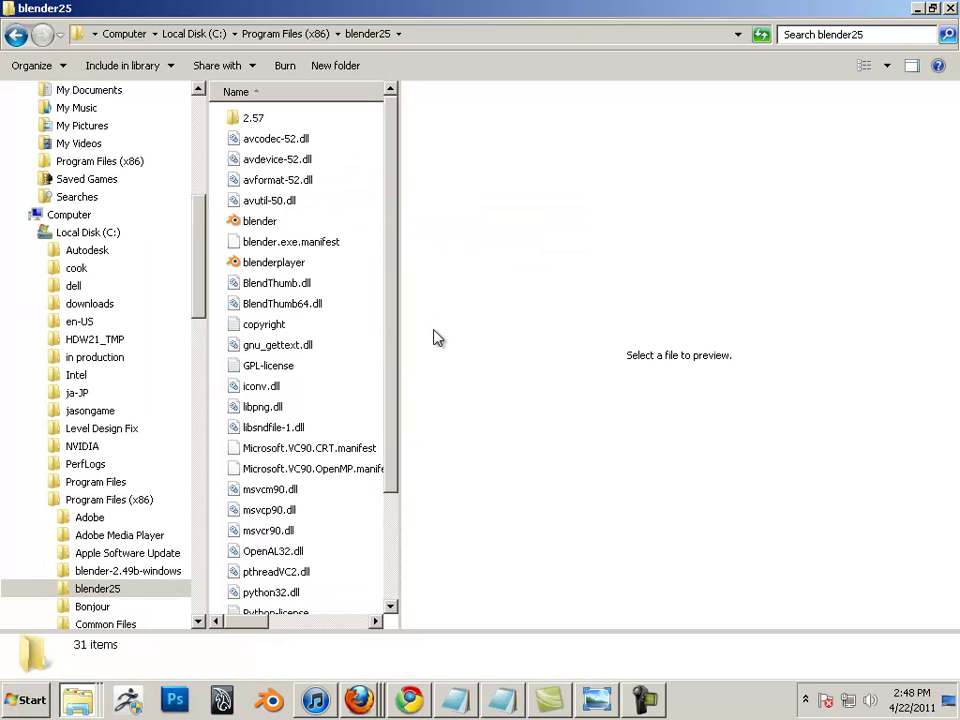
# - Unpin the existing Blender shortcut from the taskbar and pin the blender application from the blender25 folder instead
pyautogui.click(258, 222)
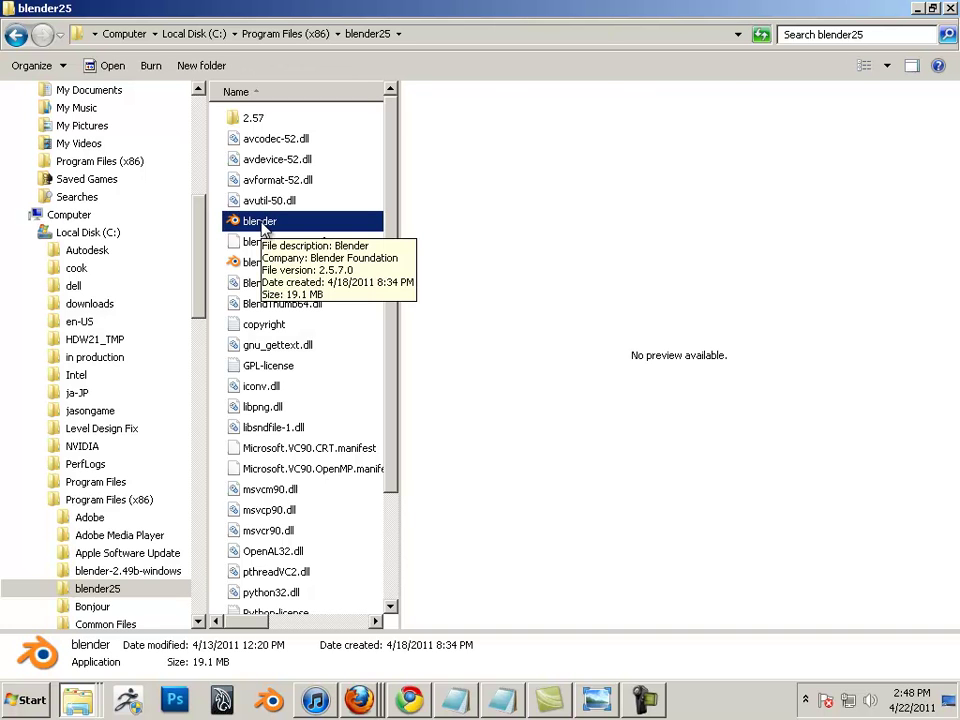
pyautogui.rightClick(269, 700)
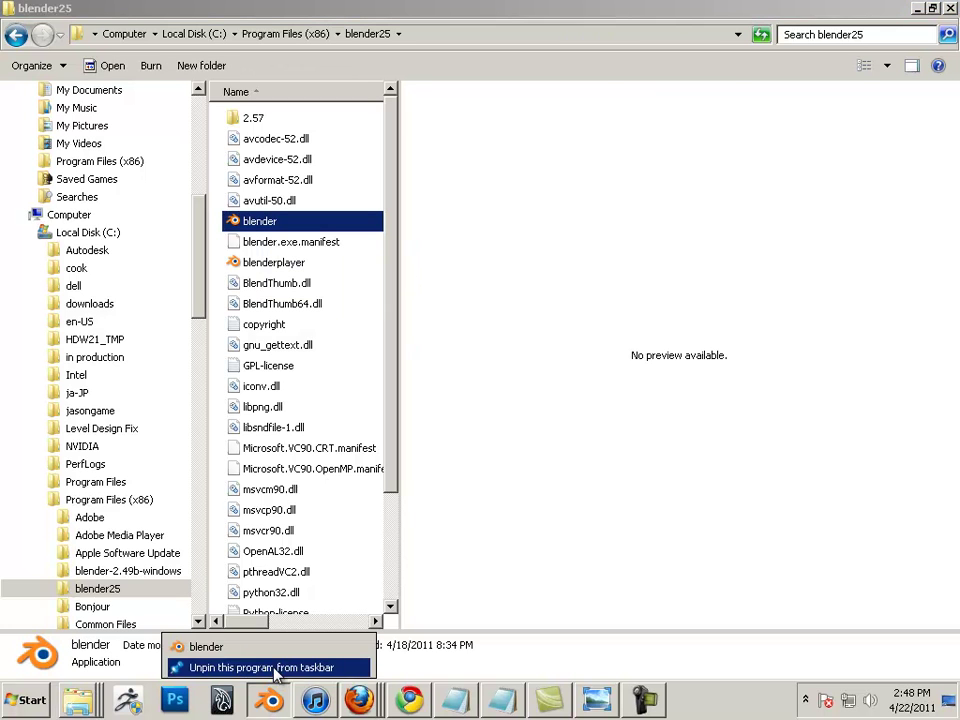
pyautogui.click(275, 668)
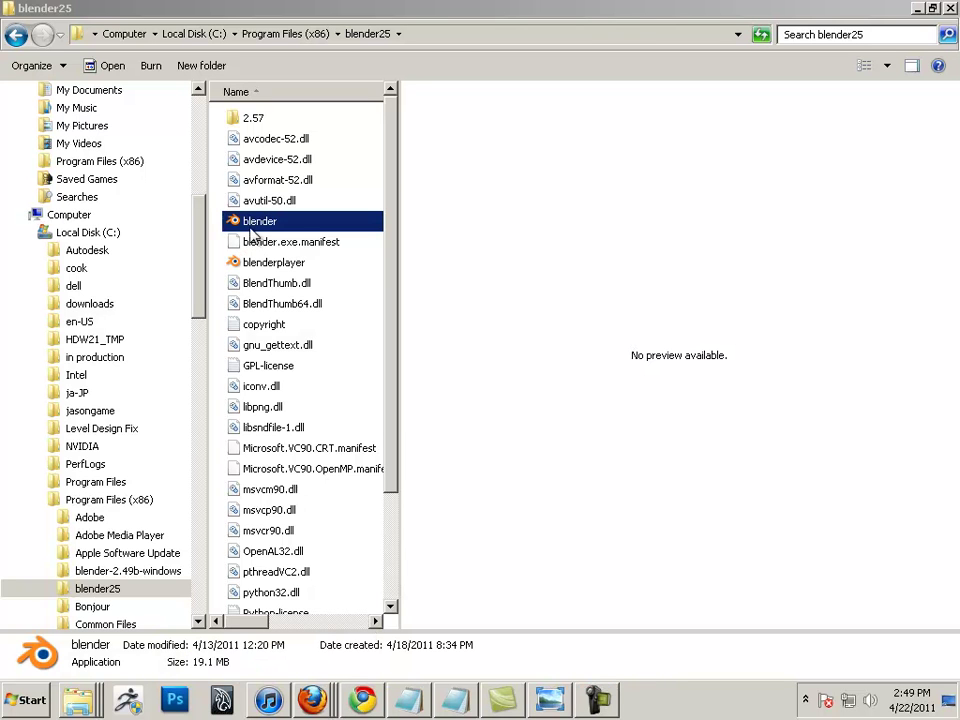
pyautogui.moveTo(235, 636); pyautogui.dragTo(227, 708)
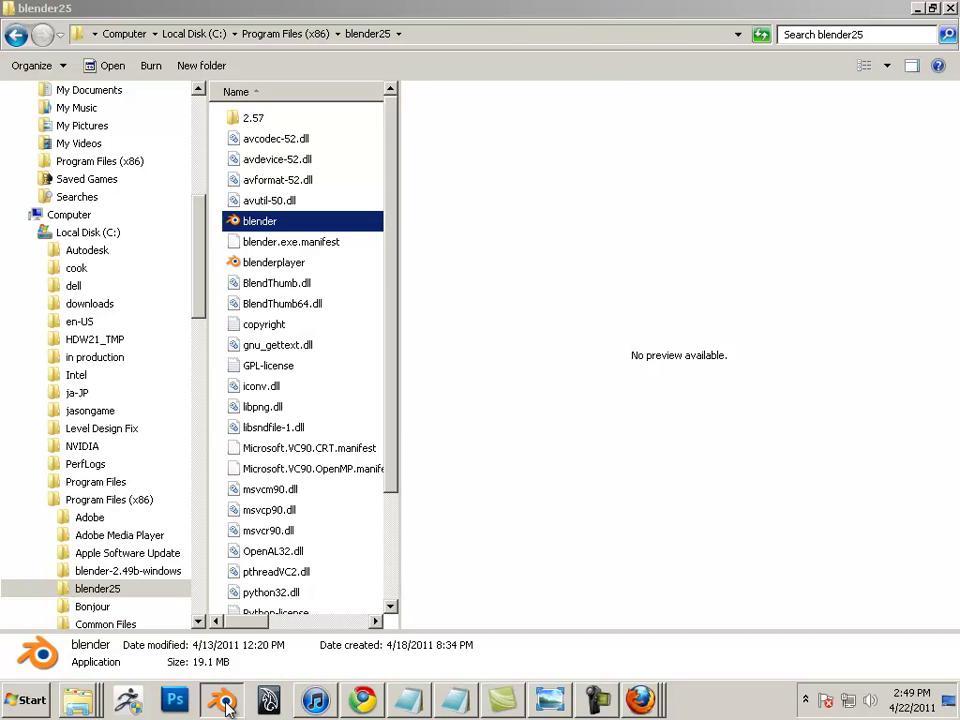
# - Launch Blender from the taskbar, choose the Maya interaction preset and dismiss the splash screen
pyautogui.click(223, 705)
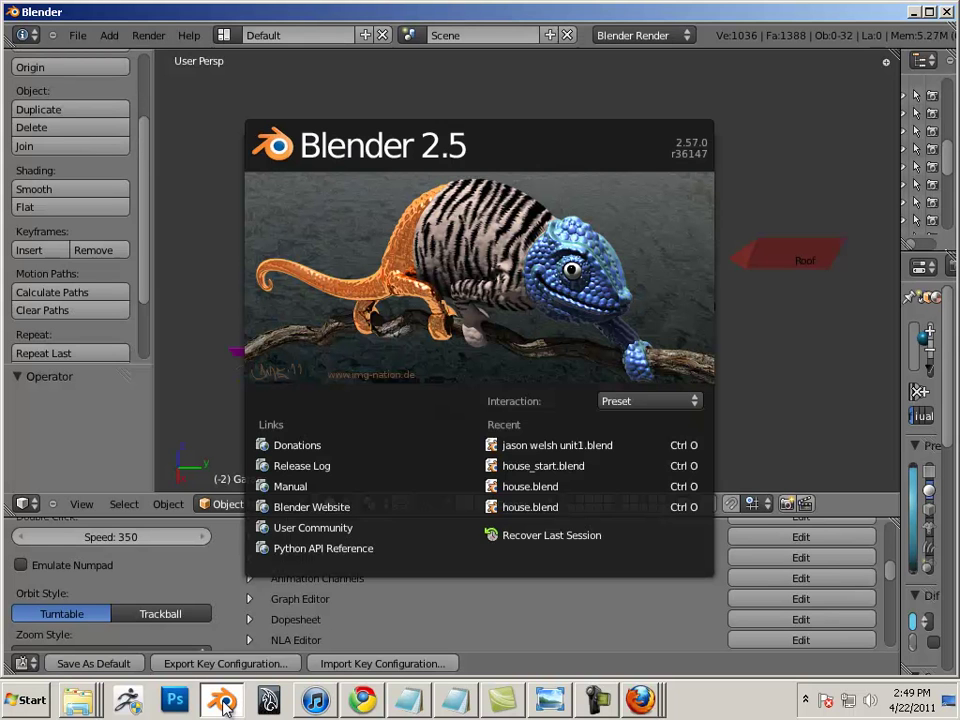
pyautogui.moveTo(225, 704)
pyautogui.click(631, 399)
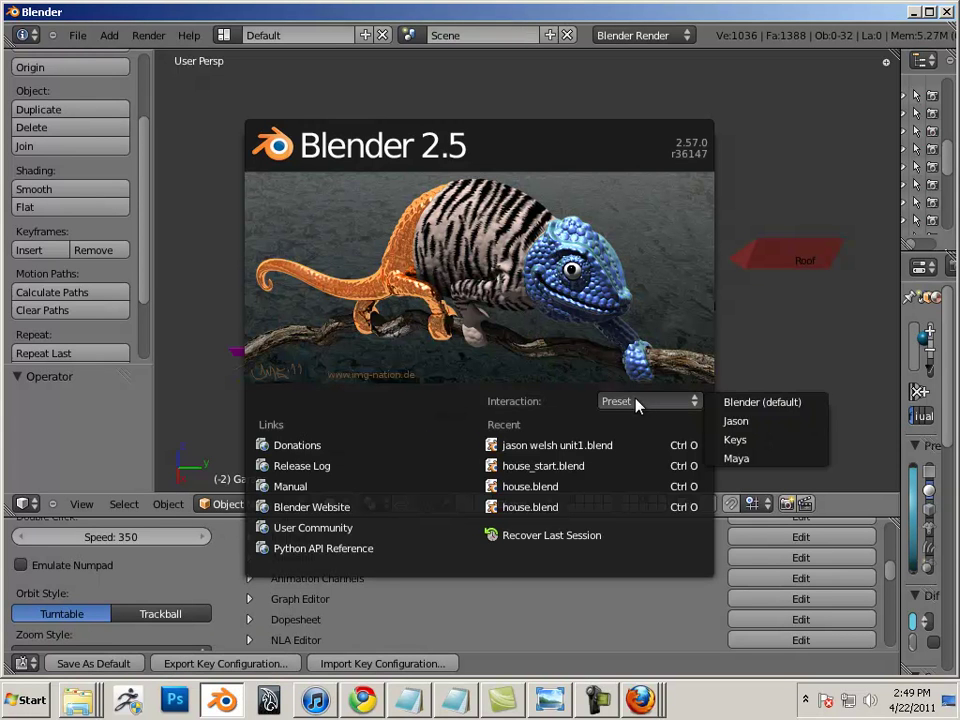
pyautogui.click(738, 460)
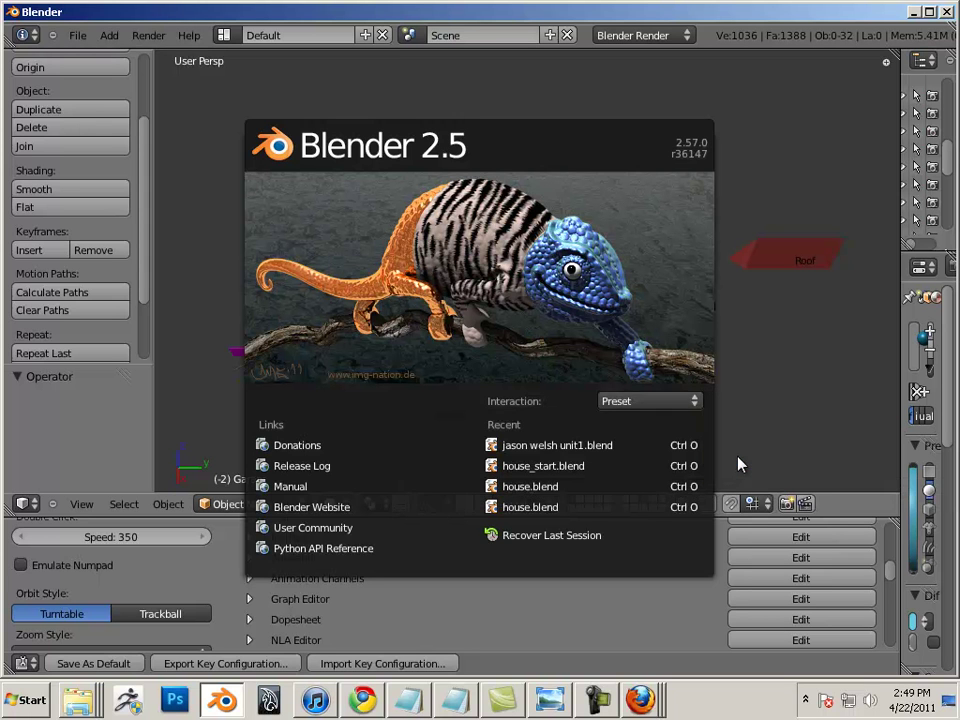
pyautogui.click(741, 404)
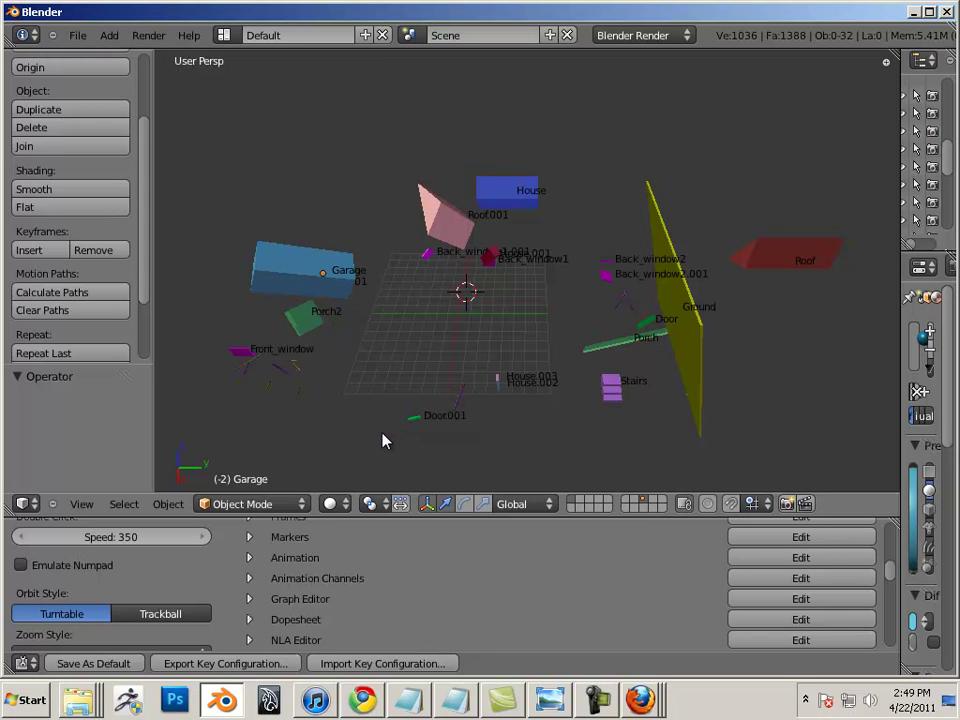
# - Select the blue Garage object, deselect it, and select the pink Roof.001 object
pyautogui.rightClick(278, 293)
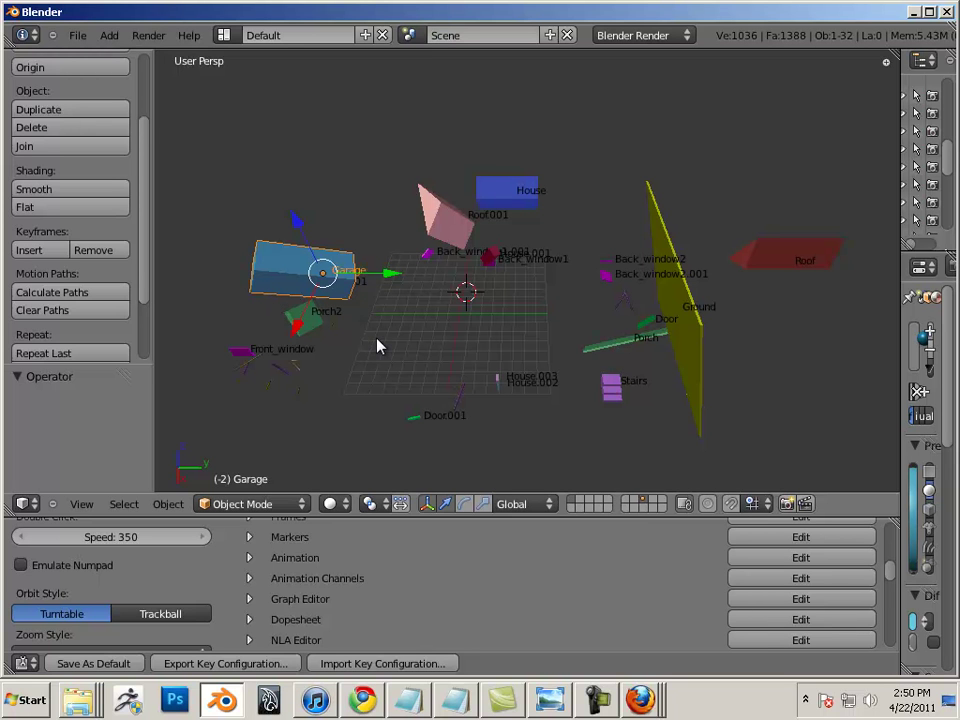
pyautogui.press('a')
pyautogui.press('a')
pyautogui.rightClick(440, 240)
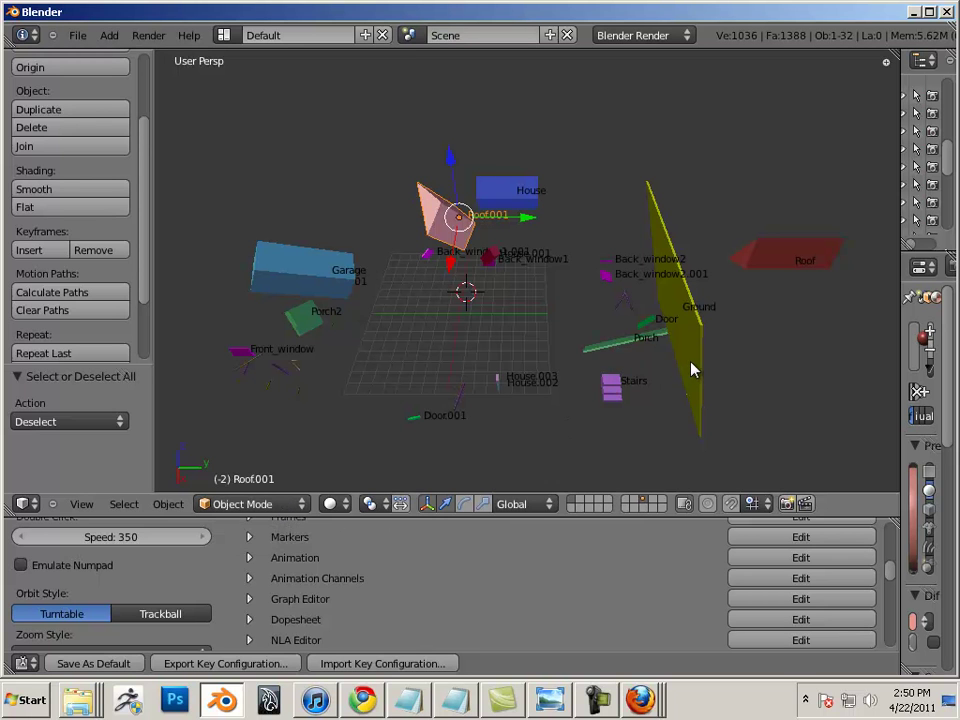
# - Select the Ground, Roof and House objects one after another, finishing with only the blue Garage selected
pyautogui.rightClick(685, 322)
pyautogui.rightClick(784, 261)
pyautogui.rightClick(515, 197)
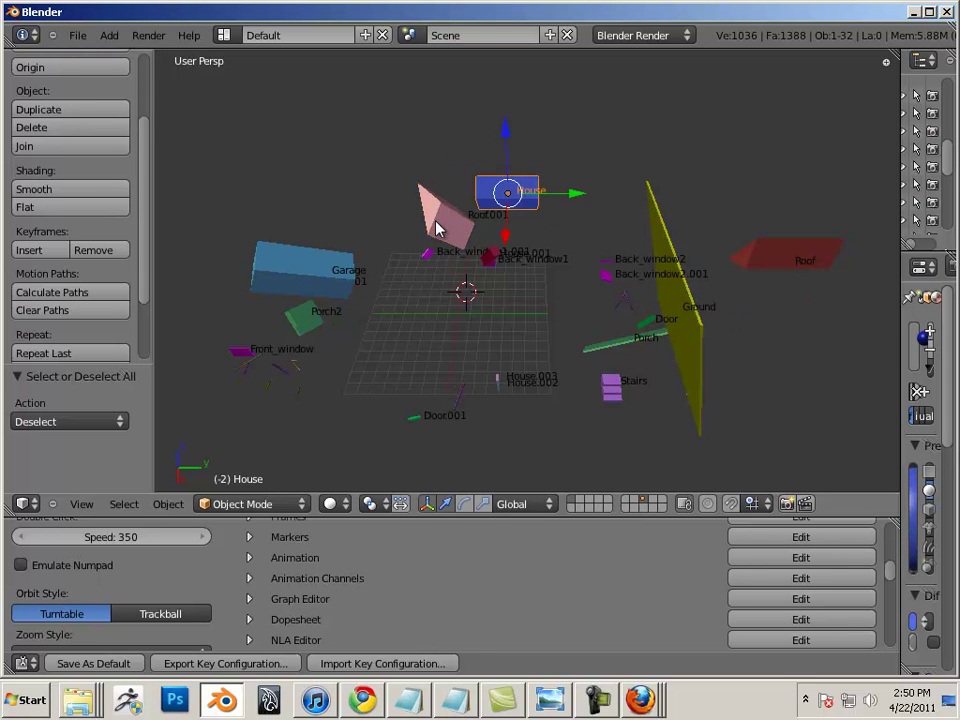
pyautogui.rightClick(316, 273)
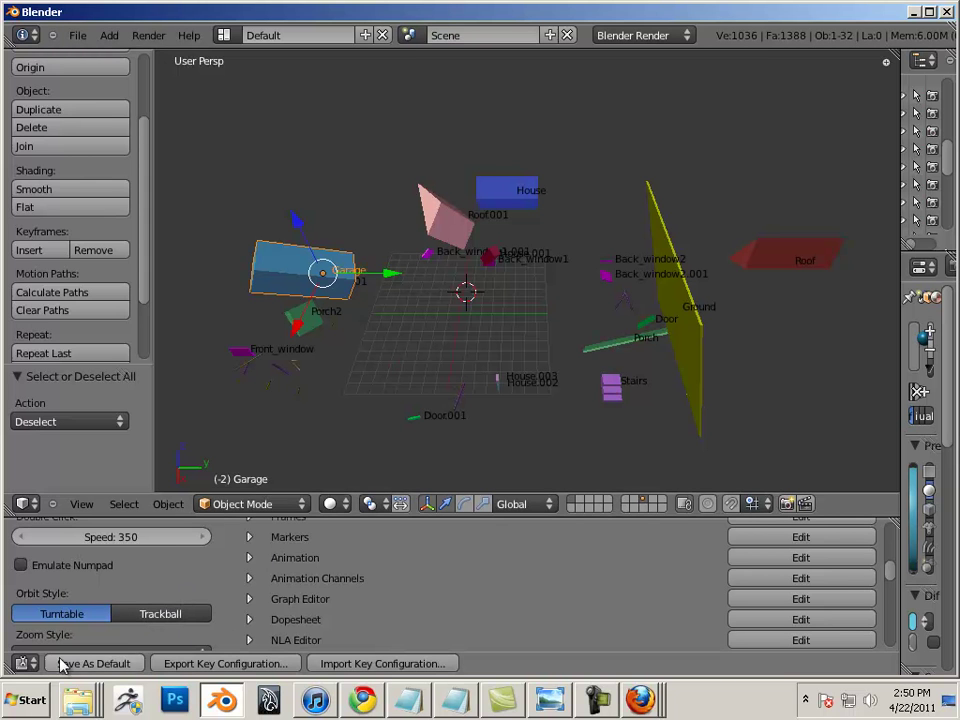
# - Change the lower User Preferences area to a Timeline and widen the outliner and properties areas
pyautogui.click(25, 663)
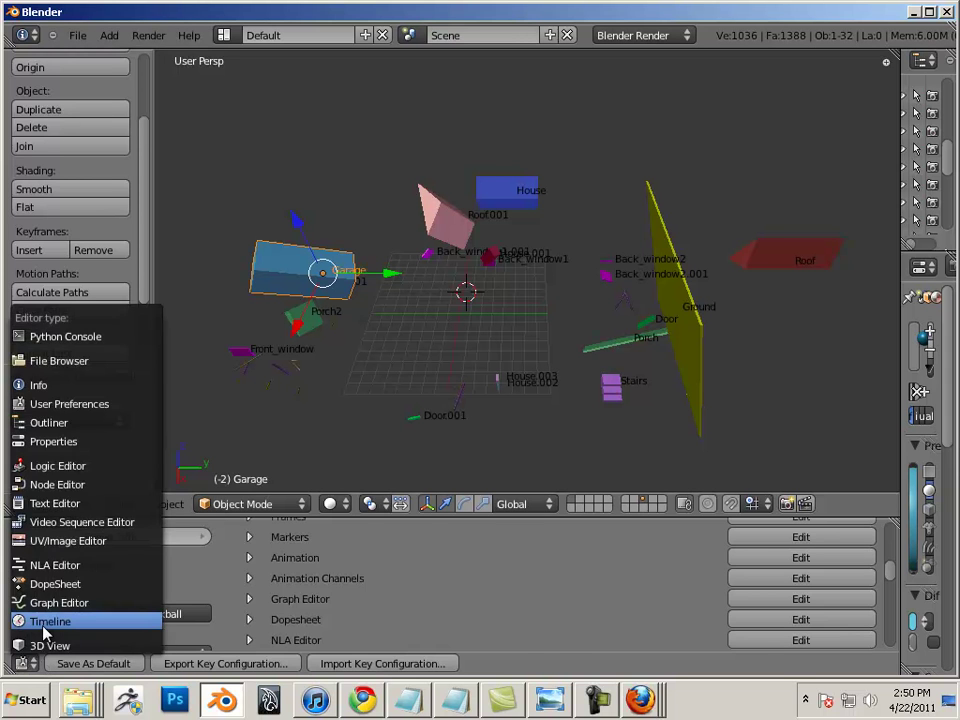
pyautogui.click(45, 622)
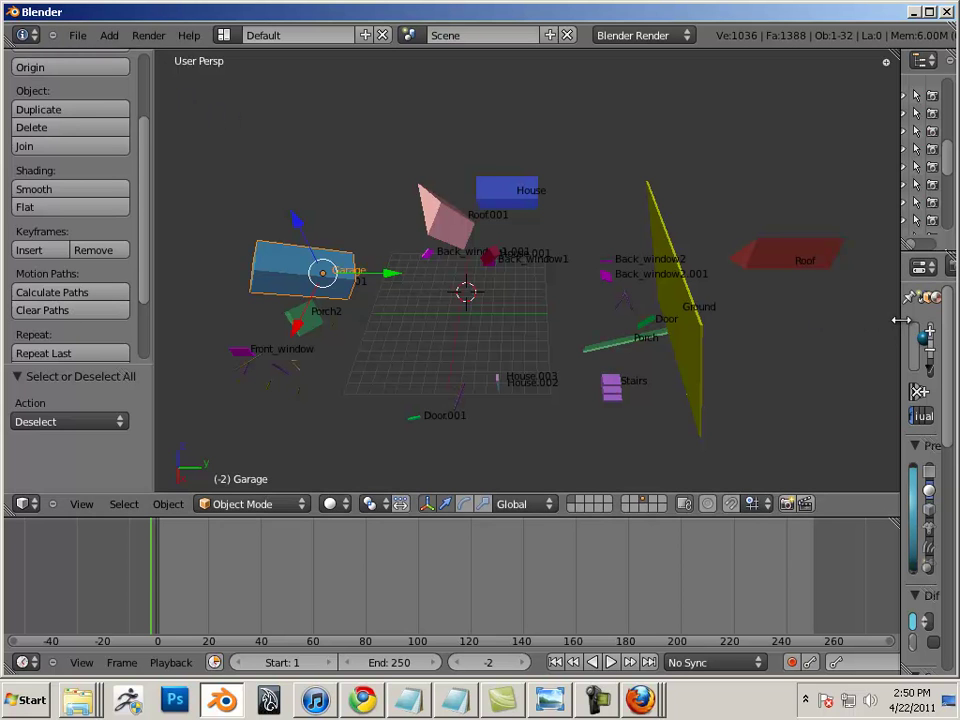
pyautogui.moveTo(900, 322); pyautogui.dragTo(783, 332)
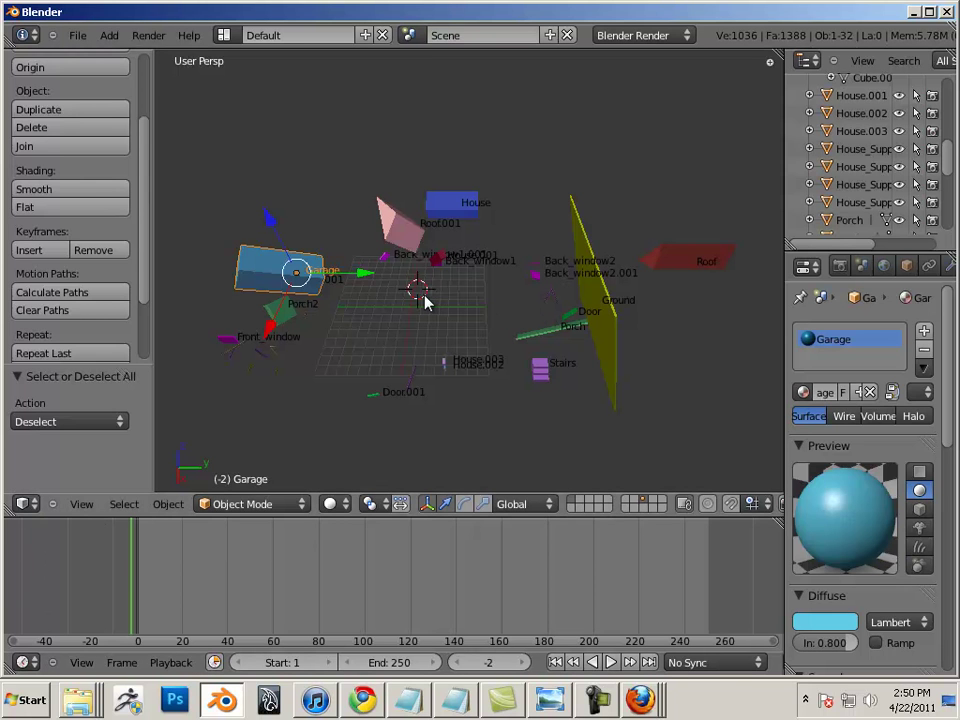
pyautogui.moveTo(469, 274); pyautogui.dragTo(483, 300, button='middle')
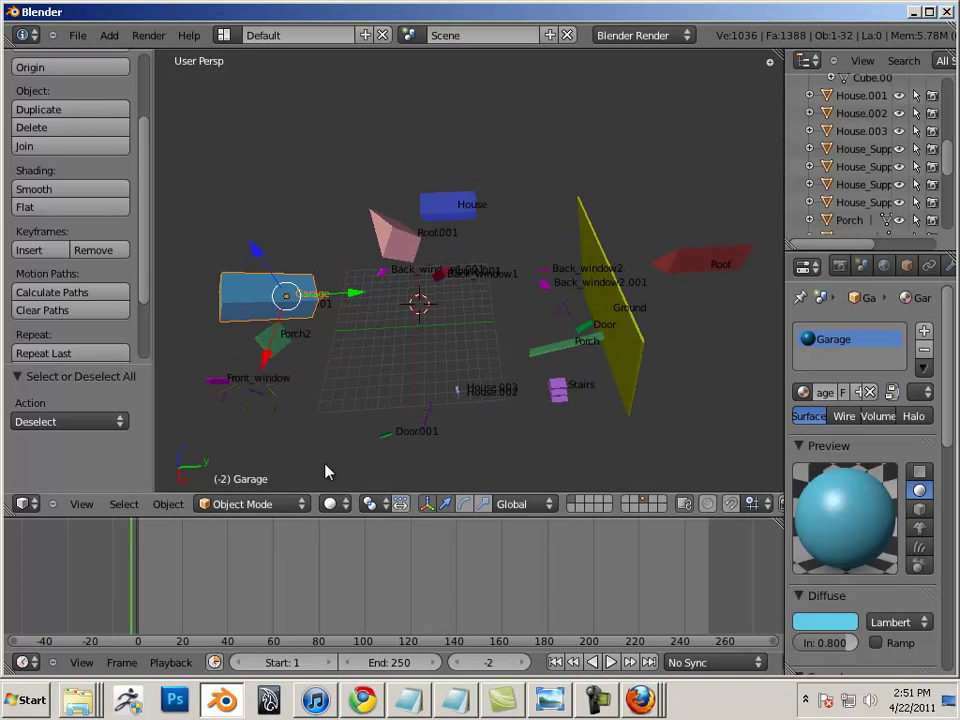
# - Change the Timeline area back to User Preferences, go to the top of the Input settings and shrink the area to a narrow strip
pyautogui.click(22, 662)
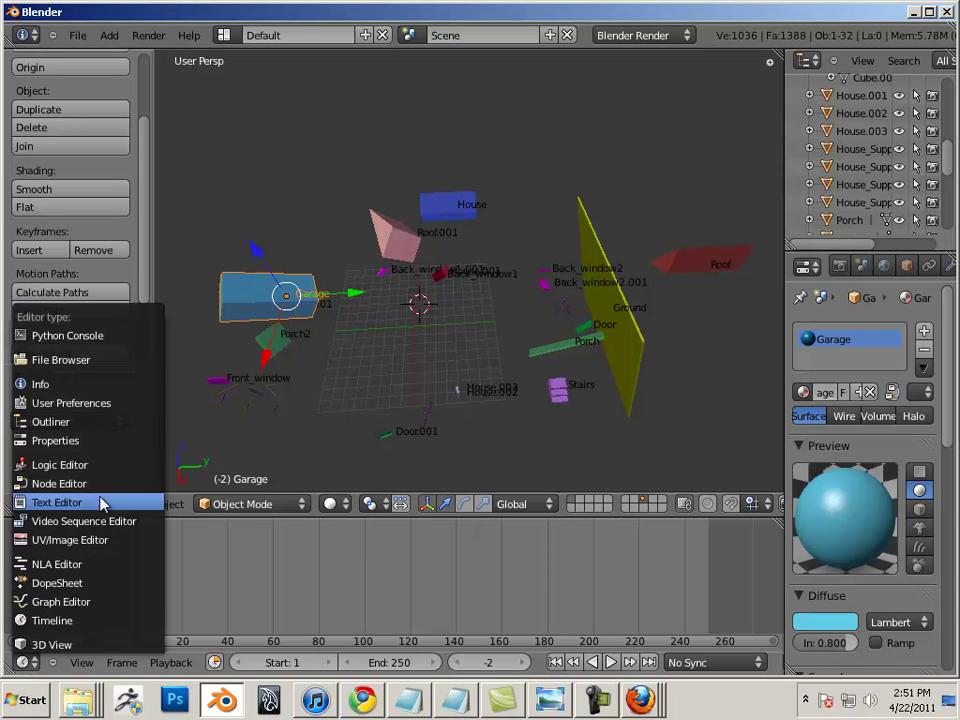
pyautogui.click(100, 410)
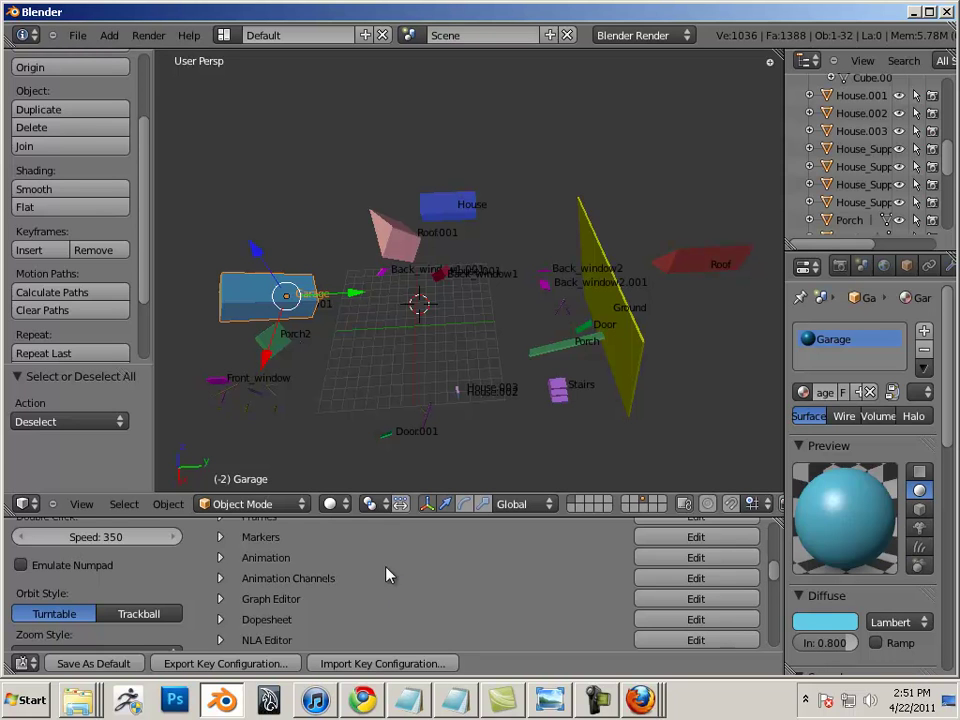
pyautogui.scroll(8, 389, 575)
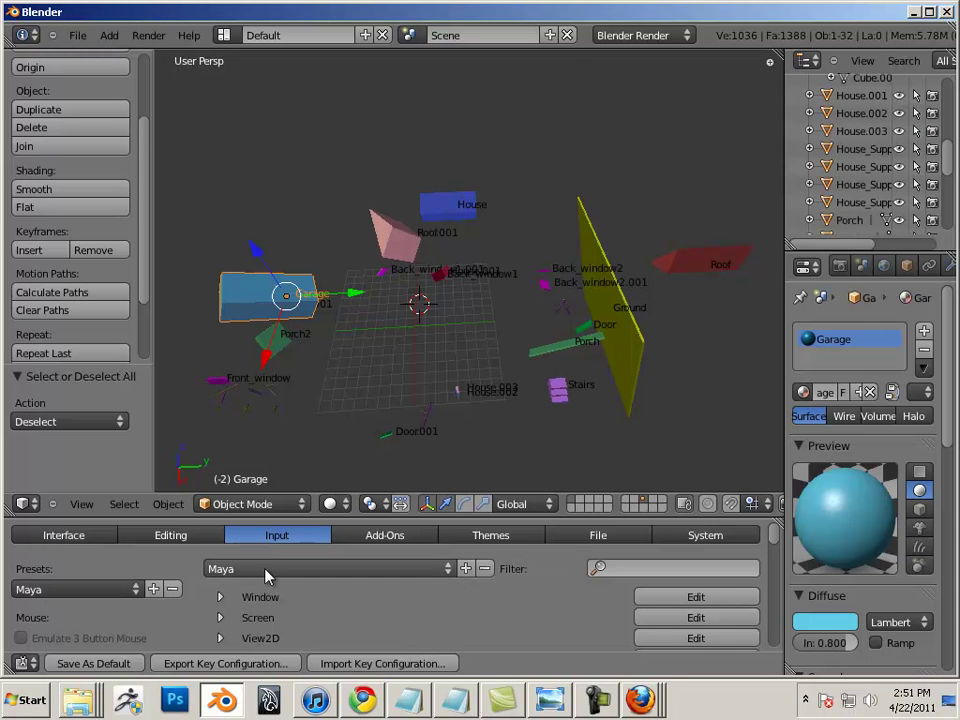
pyautogui.moveTo(776, 536)
pyautogui.mouseDown()
pyautogui.moveTo(776, 617)
pyautogui.moveTo(784, 525)
pyautogui.mouseUp()
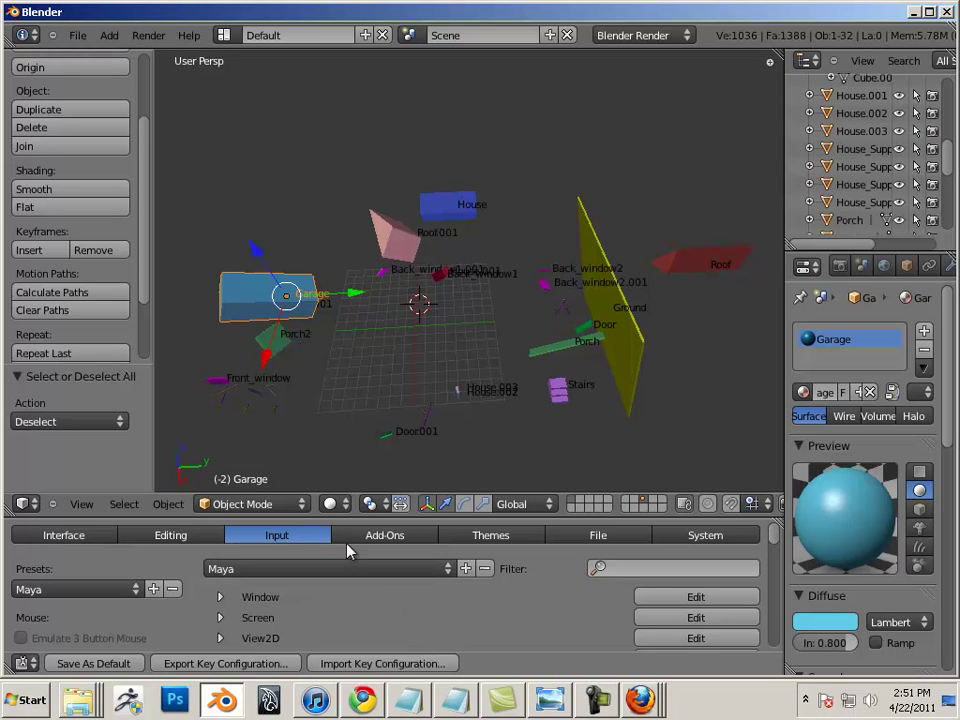
pyautogui.moveTo(350, 515); pyautogui.dragTo(345, 618)
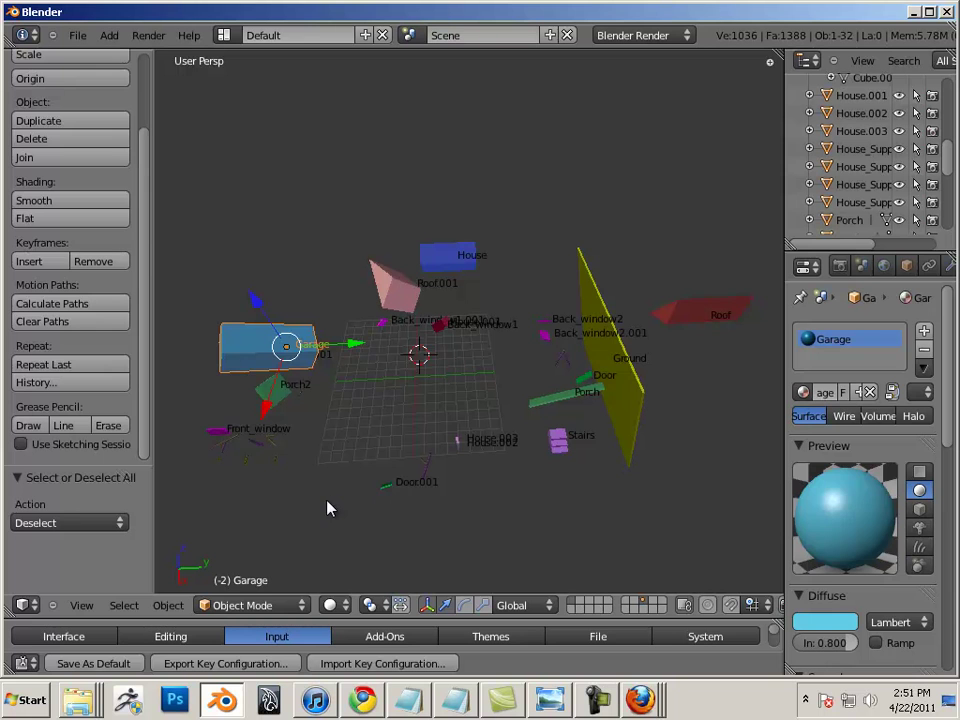
# - Move the Garage about 1.415 units along the Y axis with the translate manipulator
pyautogui.moveTo(327, 509); pyautogui.dragTo(323, 500, button='middle')
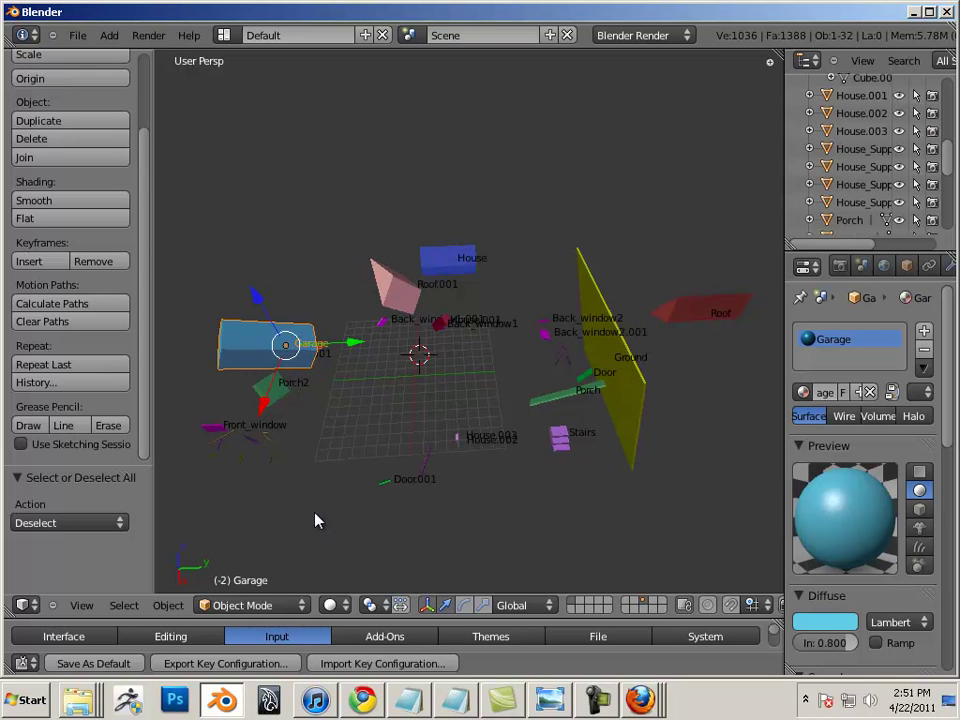
pyautogui.moveTo(311, 519); pyautogui.dragTo(349, 336, button='middle')
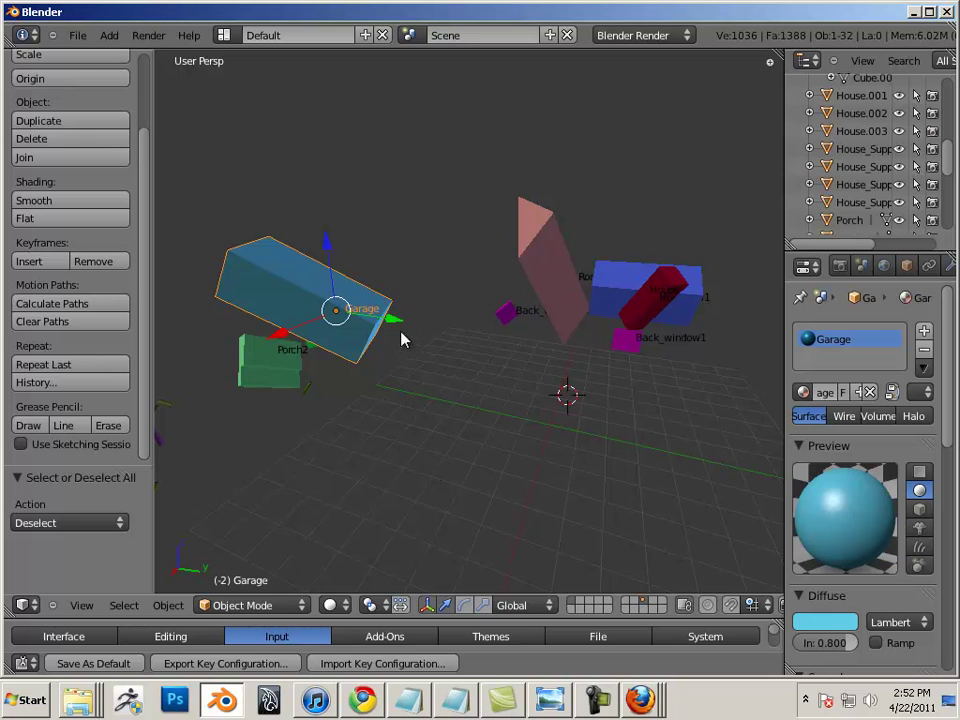
pyautogui.moveTo(396, 326); pyautogui.dragTo(416, 328)
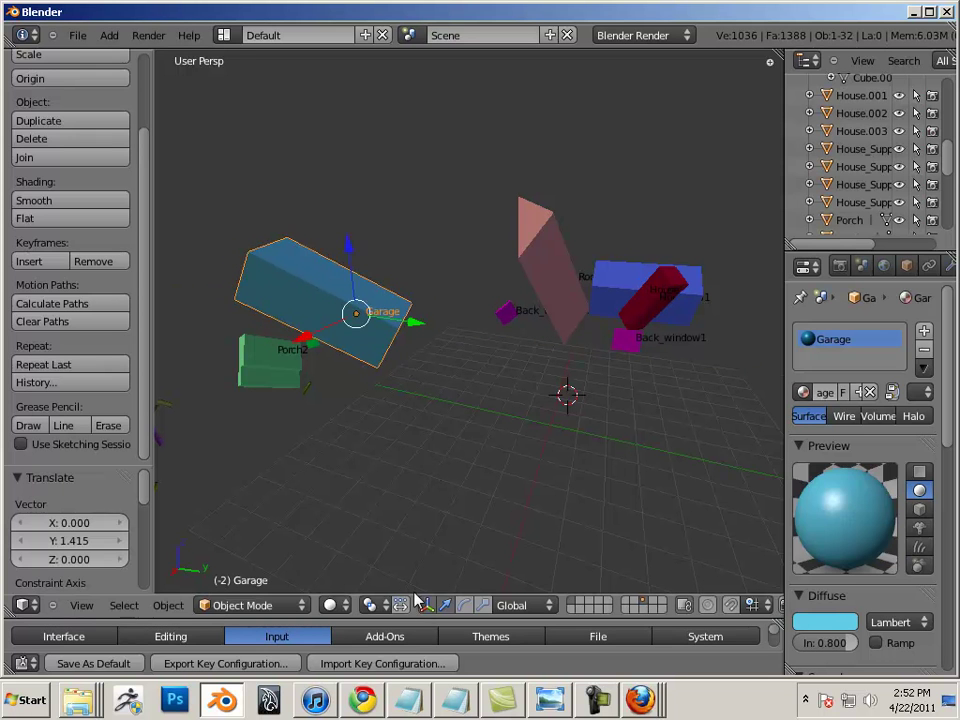
# - Try the rotate and scale manipulators on the Garage and return to the translate manipulator
pyautogui.click(464, 606)
pyautogui.click(484, 607)
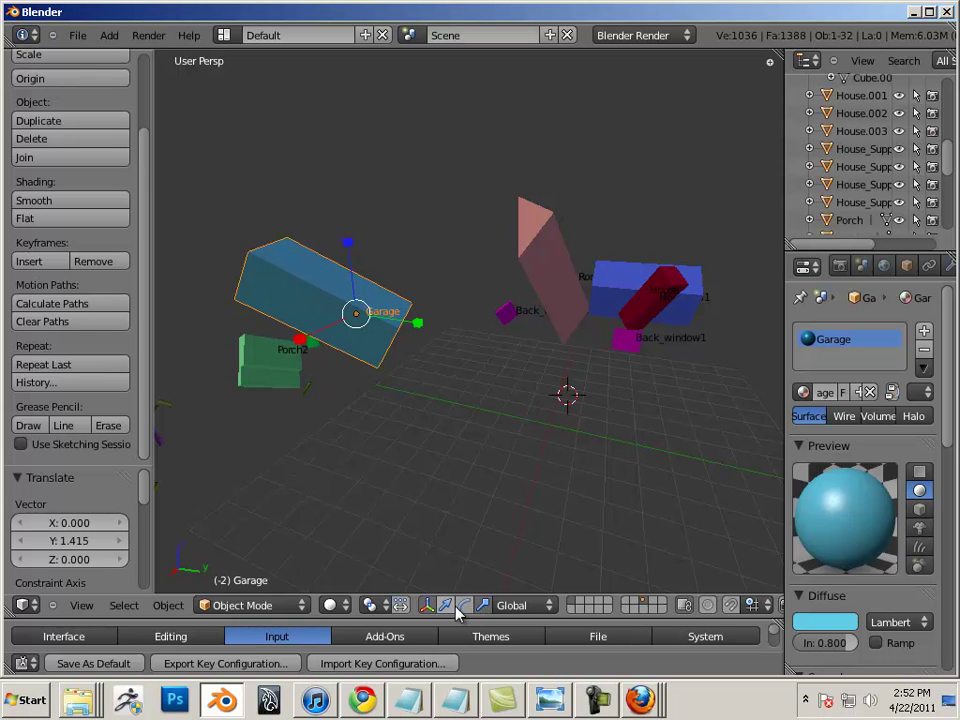
pyautogui.click(464, 606)
pyautogui.click(484, 607)
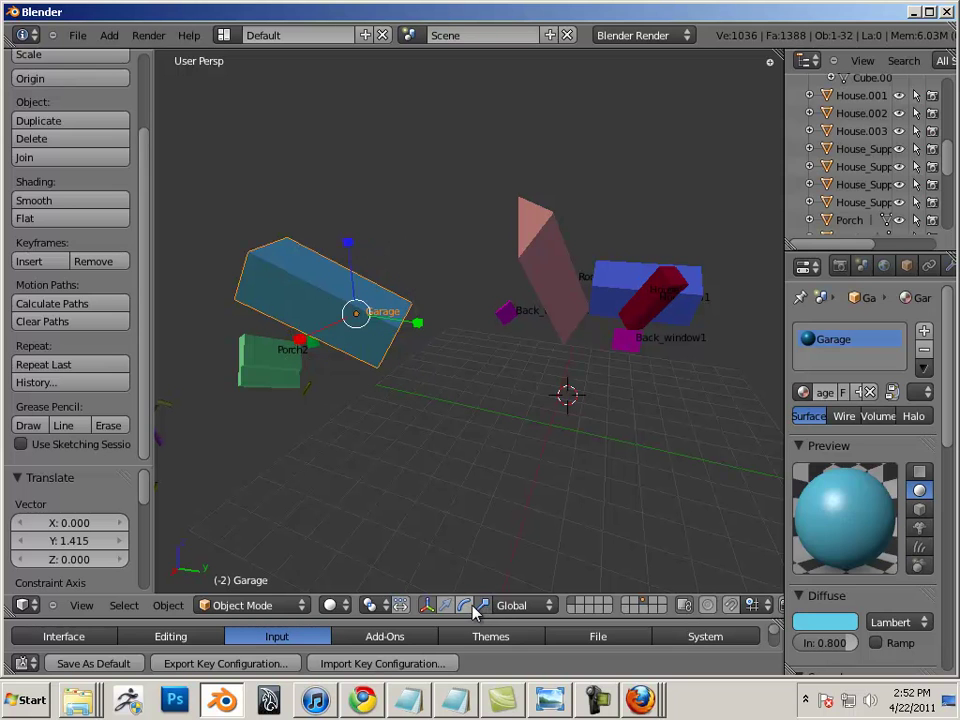
pyautogui.click(447, 606)
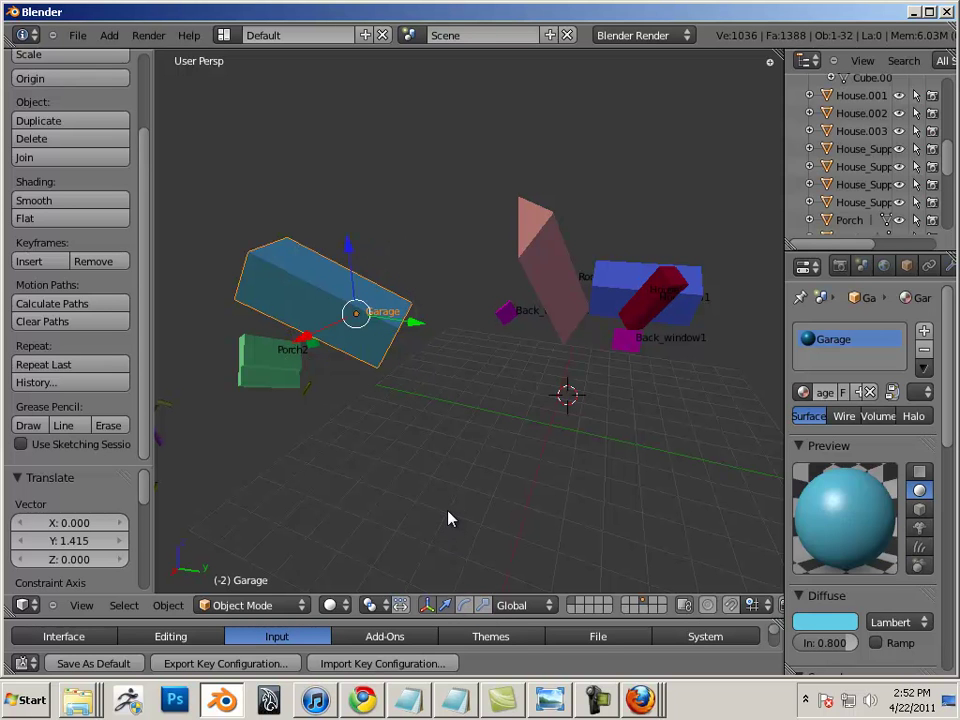
# - Switch between the scale and rotate manipulators and rotate the Garage by hand, finishing with a turn of about -3.6° around X
pyautogui.hotkey('ctrl', 'alt', 'r')
pyautogui.hotkey('ctrl', 'alt', 's')
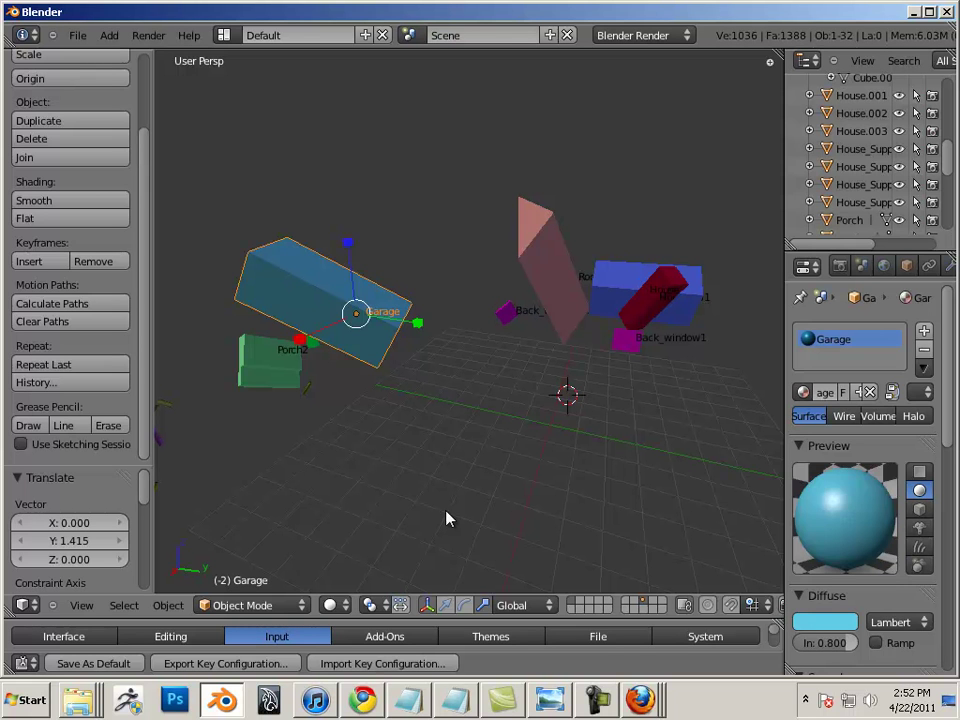
pyautogui.hotkey('ctrl', 'alt', 'r')
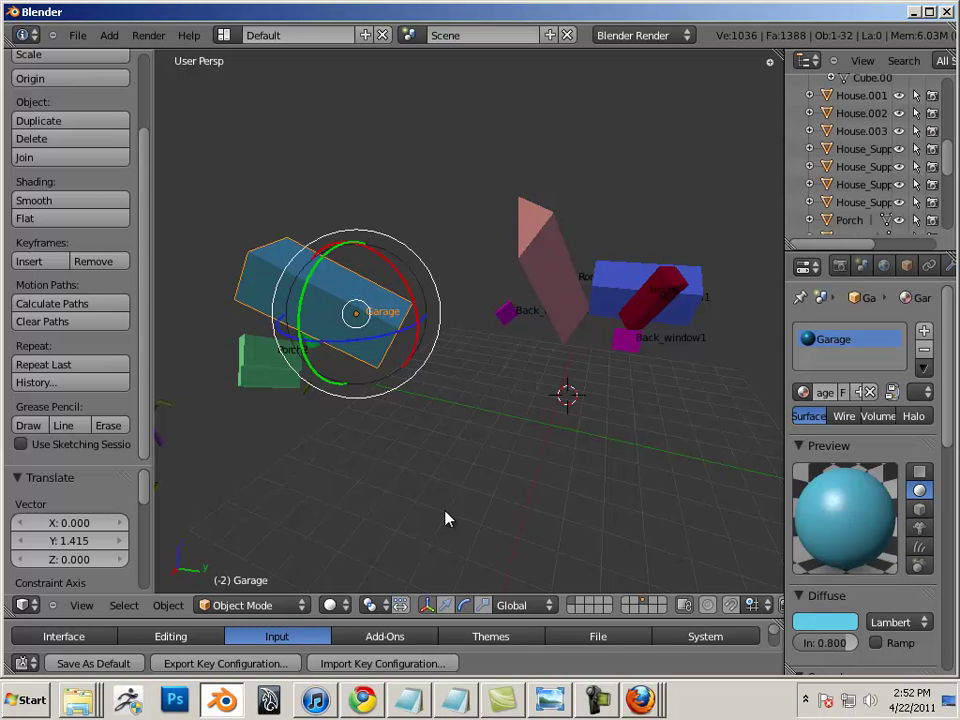
pyautogui.moveTo(406, 295); pyautogui.dragTo(306, 305)
pyautogui.moveTo(392, 301); pyautogui.dragTo(413, 303)
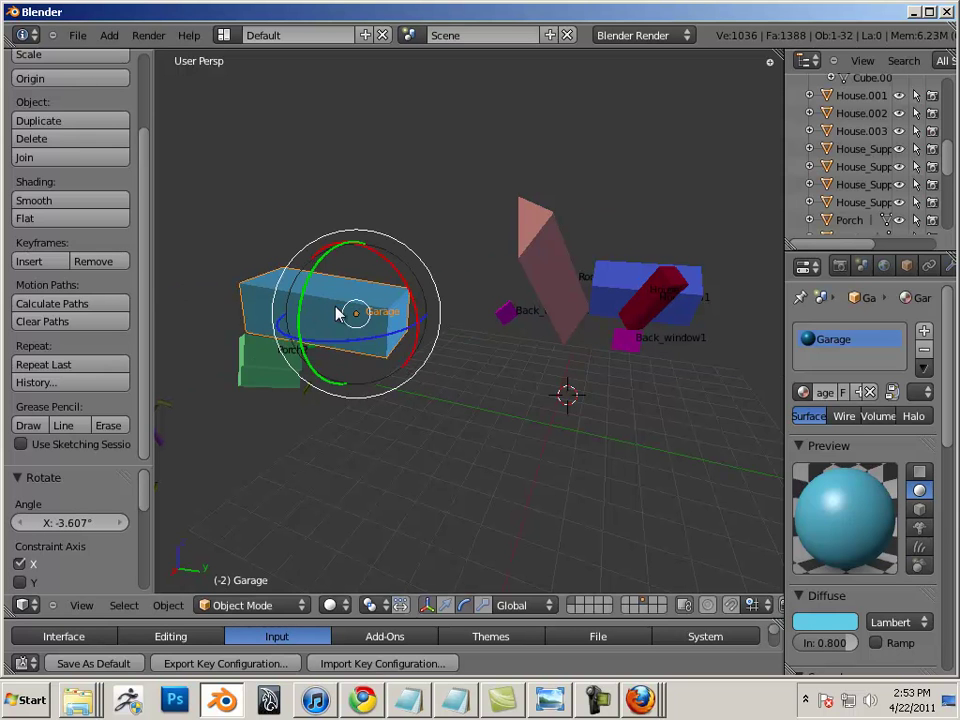
pyautogui.moveTo(418, 327); pyautogui.dragTo(472, 347, button='middle')
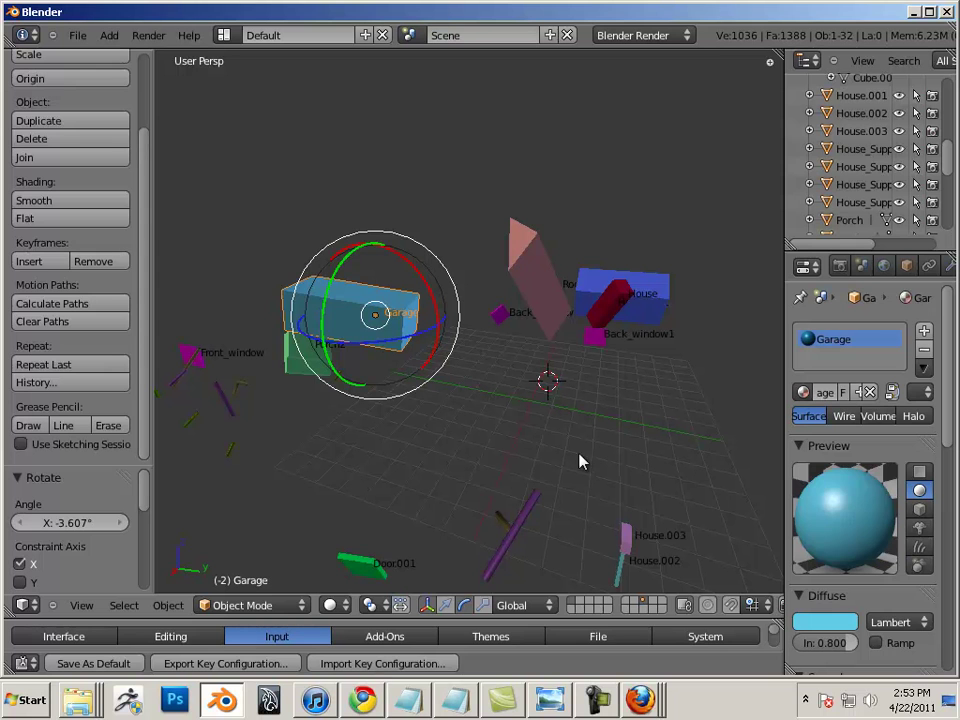
# - Examine the views of the assembled house in the Unit1-Assignment image in Windows Photo Viewer, and close the image
pyautogui.moveTo(555, 700)
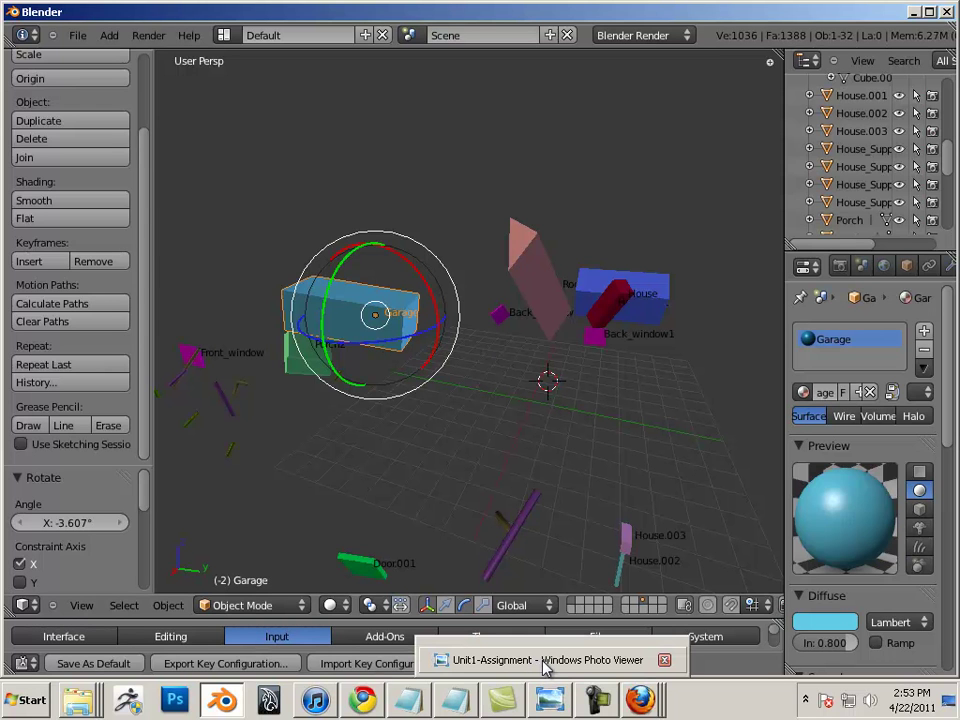
pyautogui.click(545, 664)
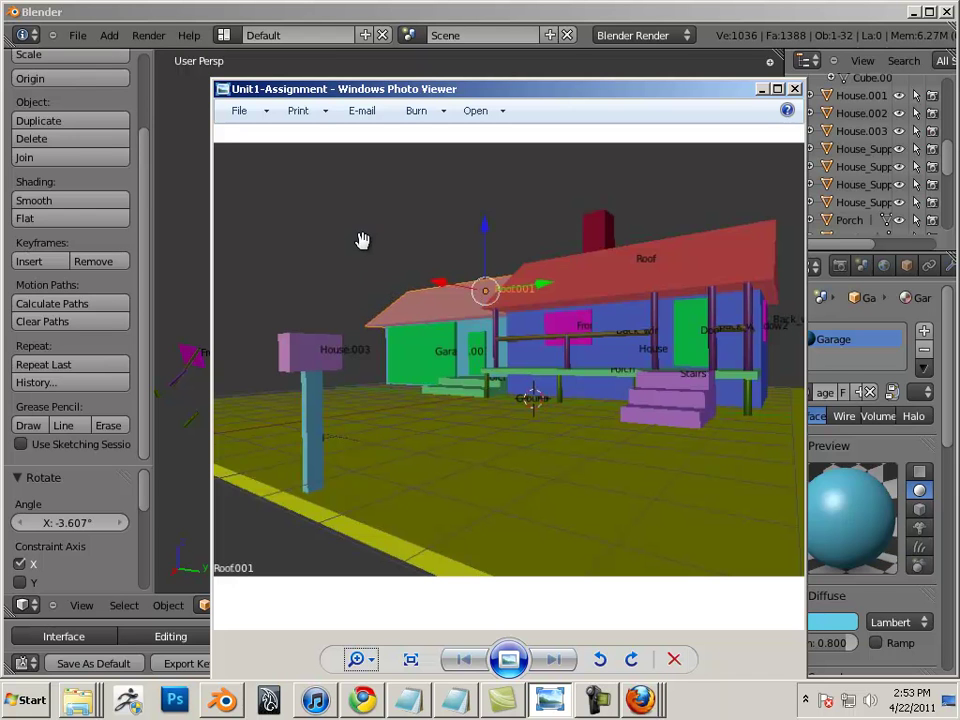
pyautogui.scroll(-2, 531, 368)
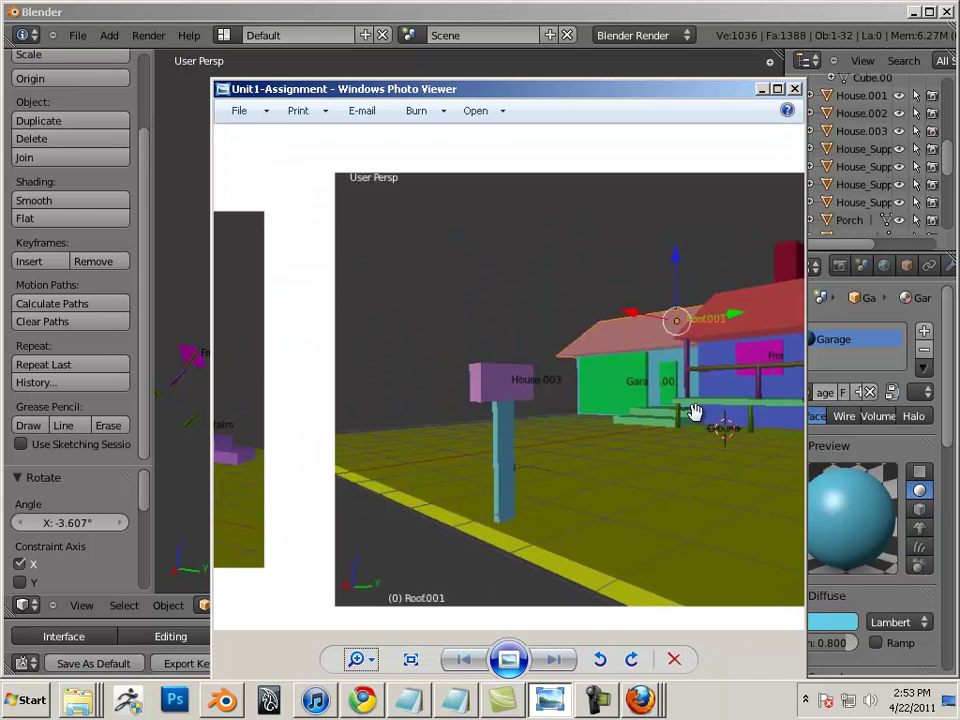
pyautogui.scroll(-1, 594, 448)
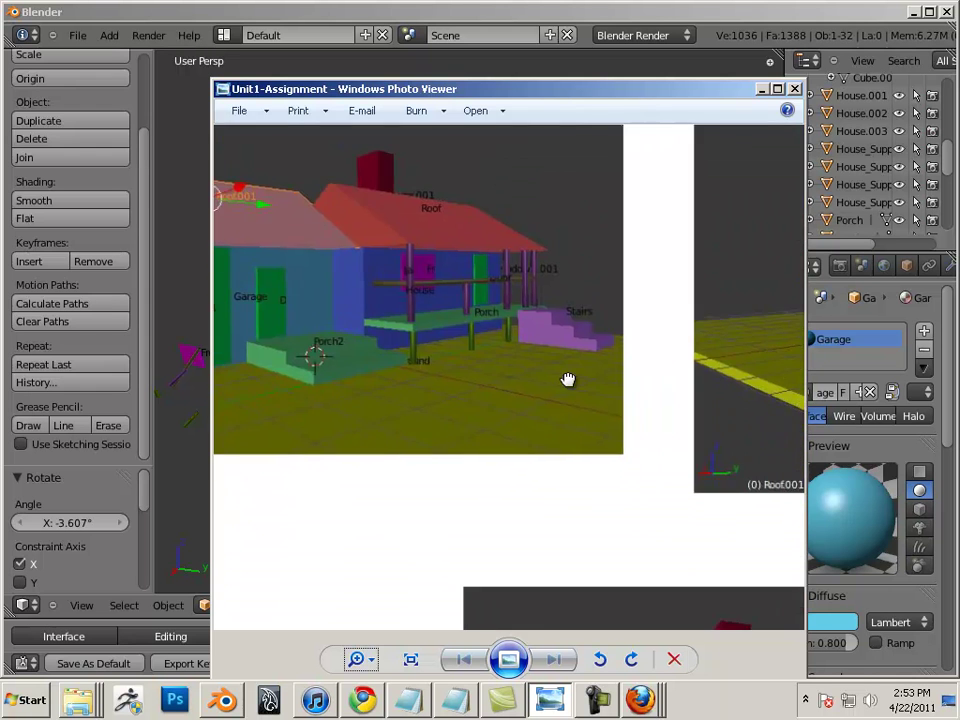
pyautogui.scroll(-4, 527, 338)
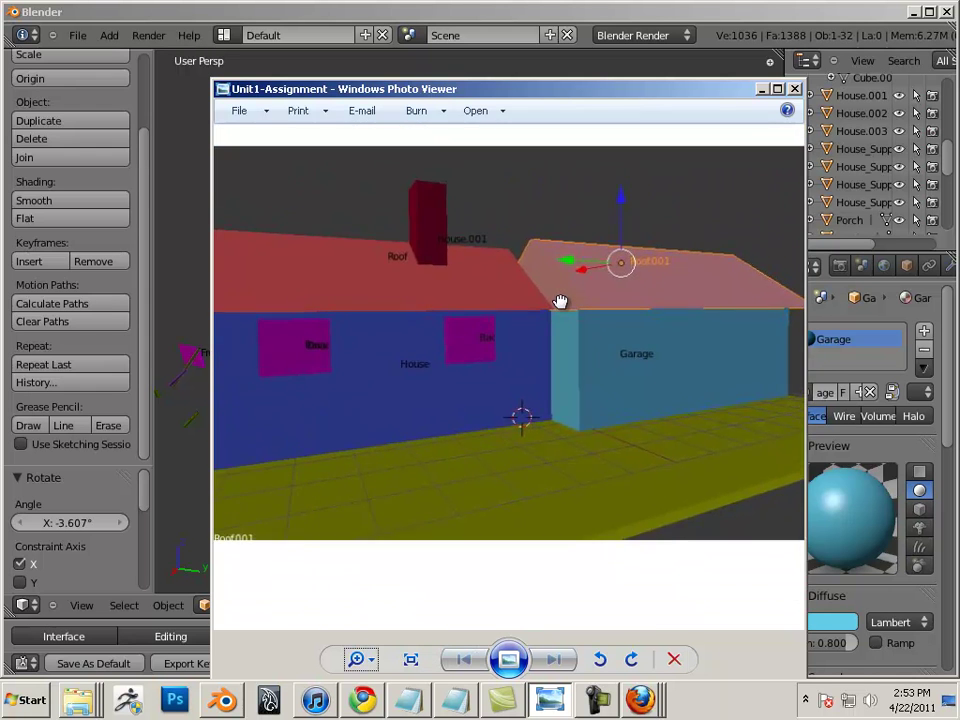
pyautogui.scroll(-4, 546, 306)
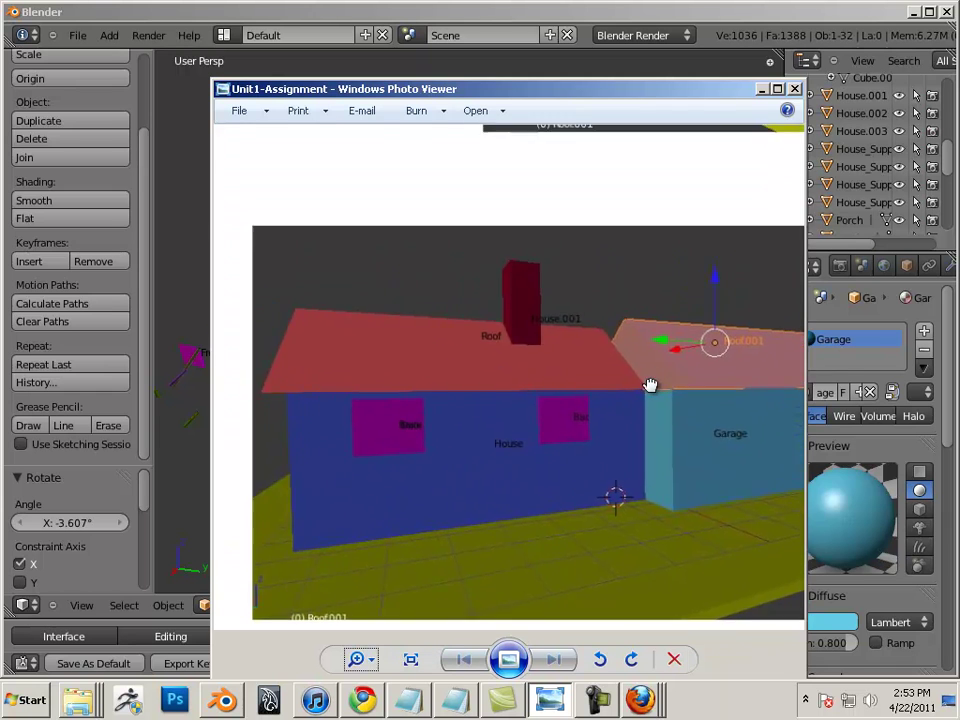
pyautogui.scroll(-3, 553, 546)
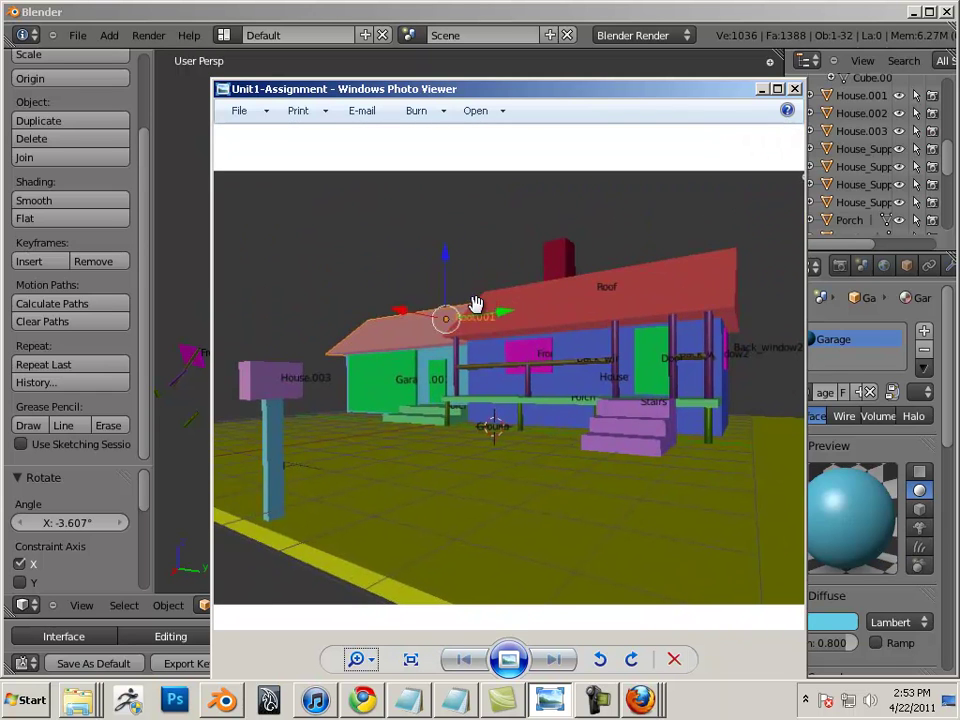
pyautogui.click(794, 91)
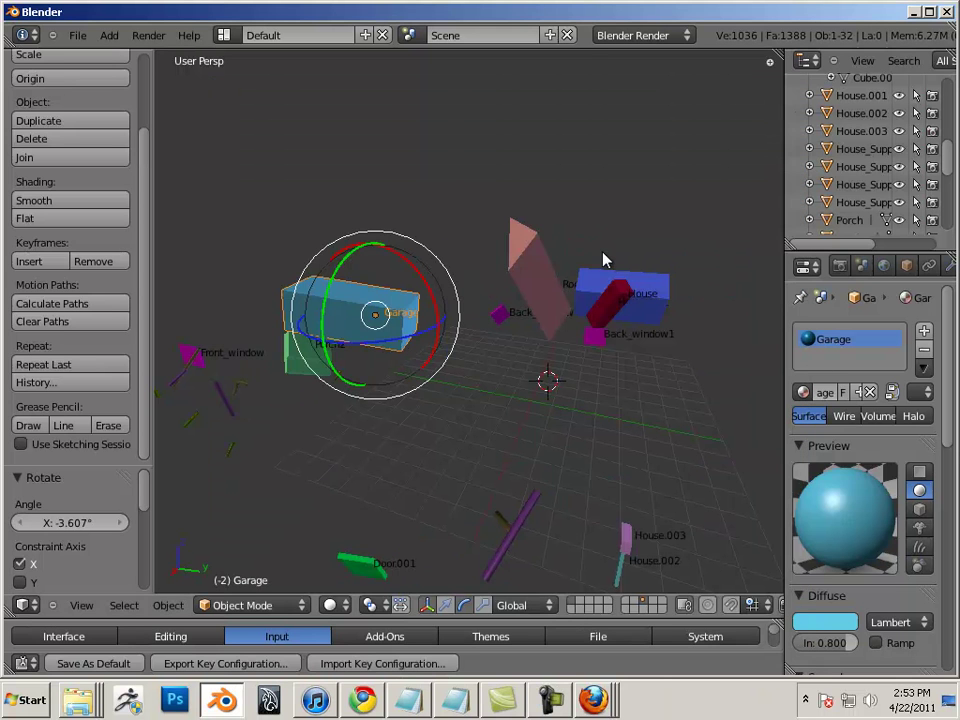
# - Widen the properties area further and show the Garage's object properties with its transform values
pyautogui.moveTo(593, 257); pyautogui.dragTo(537, 346, button='middle')
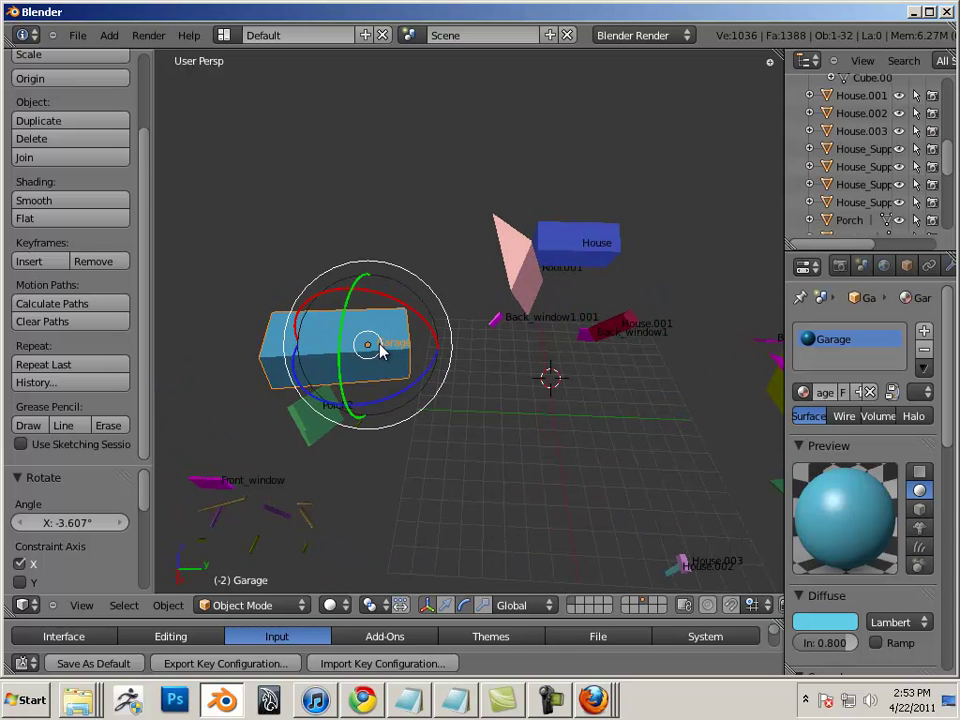
pyautogui.moveTo(785, 298); pyautogui.dragTo(618, 296)
pyautogui.click(746, 266)
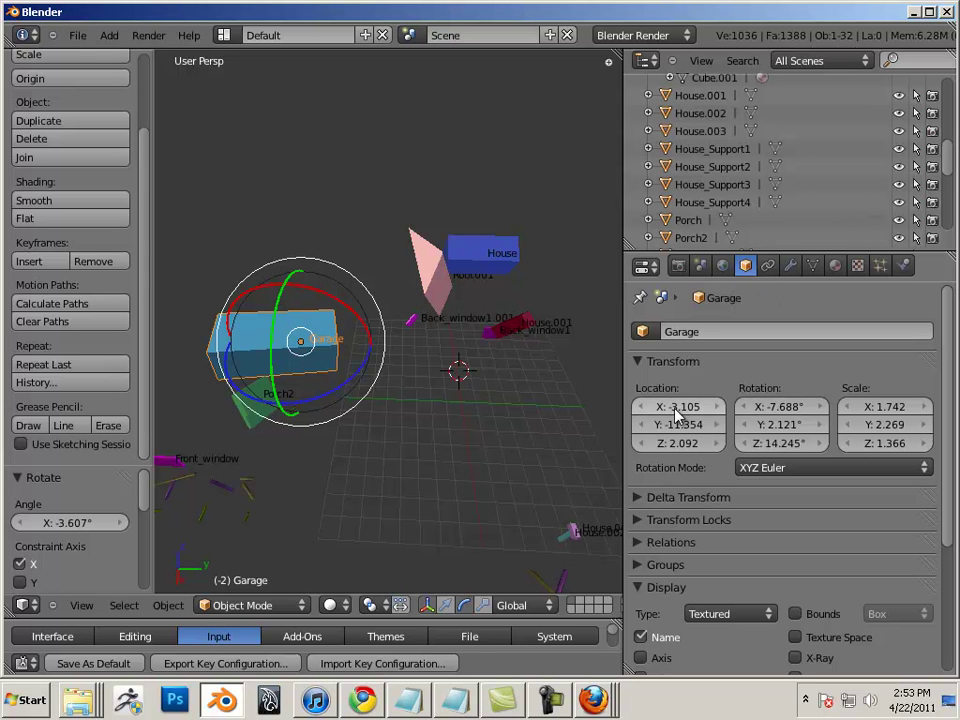
# - Set the Garage's X, Y and Z rotation to 0°
pyautogui.click(785, 406)
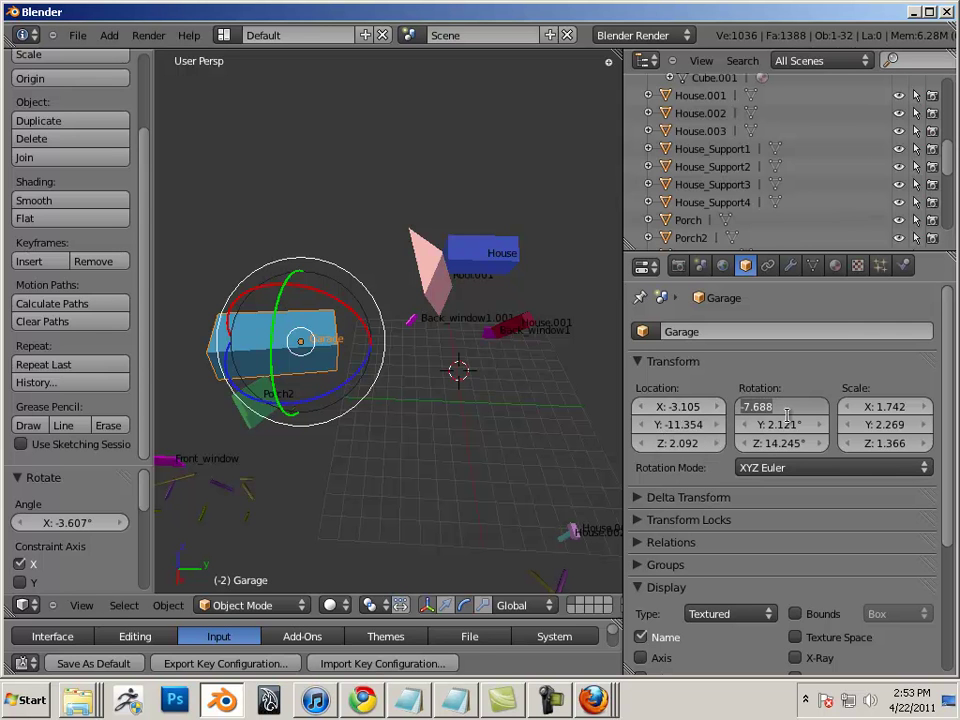
pyautogui.write('0')
pyautogui.press('Return')
pyautogui.click(780, 424)
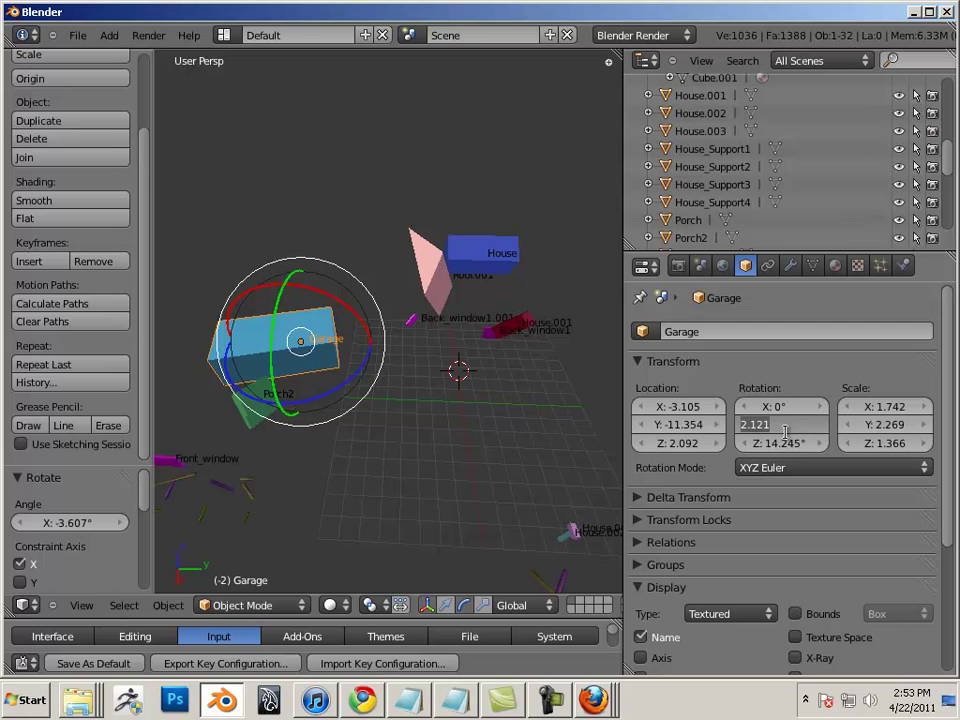
pyautogui.write('0')
pyautogui.press('Return')
pyautogui.click(785, 443)
pyautogui.write('0')
pyautogui.press('Return')
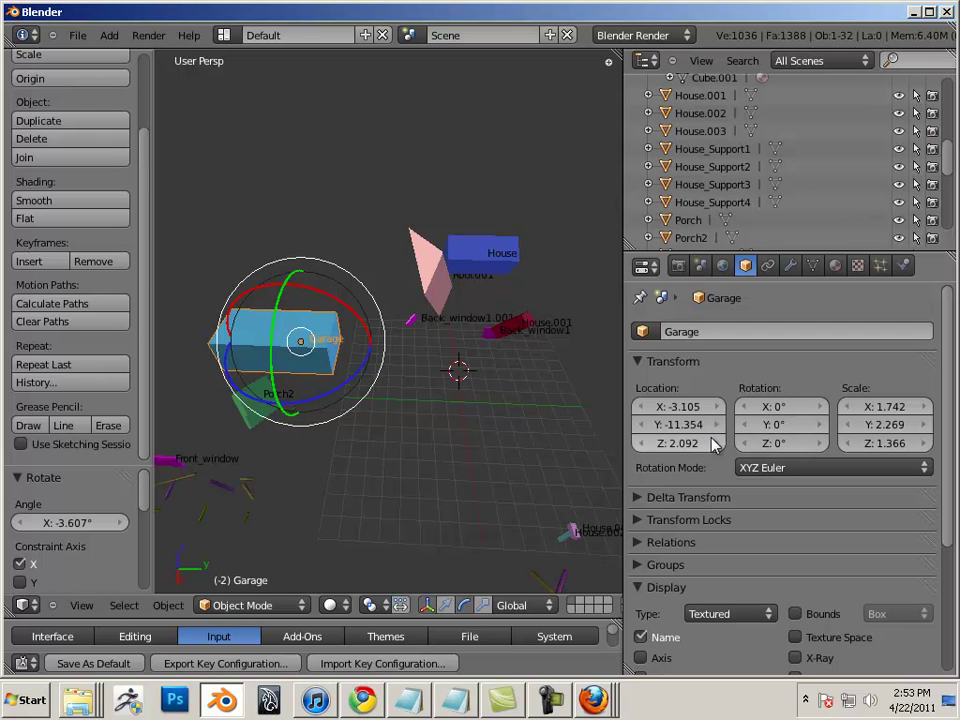
# - Set the Garage's X, Y and Z location to 0
pyautogui.click(699, 410)
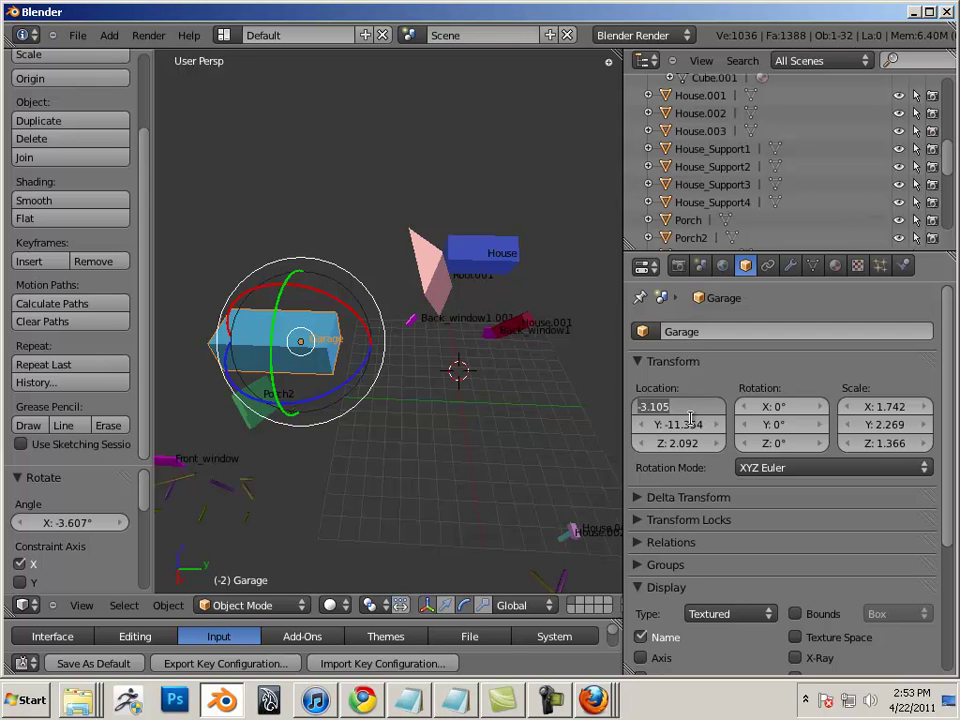
pyautogui.write('0')
pyautogui.press('Return')
pyautogui.click(688, 426)
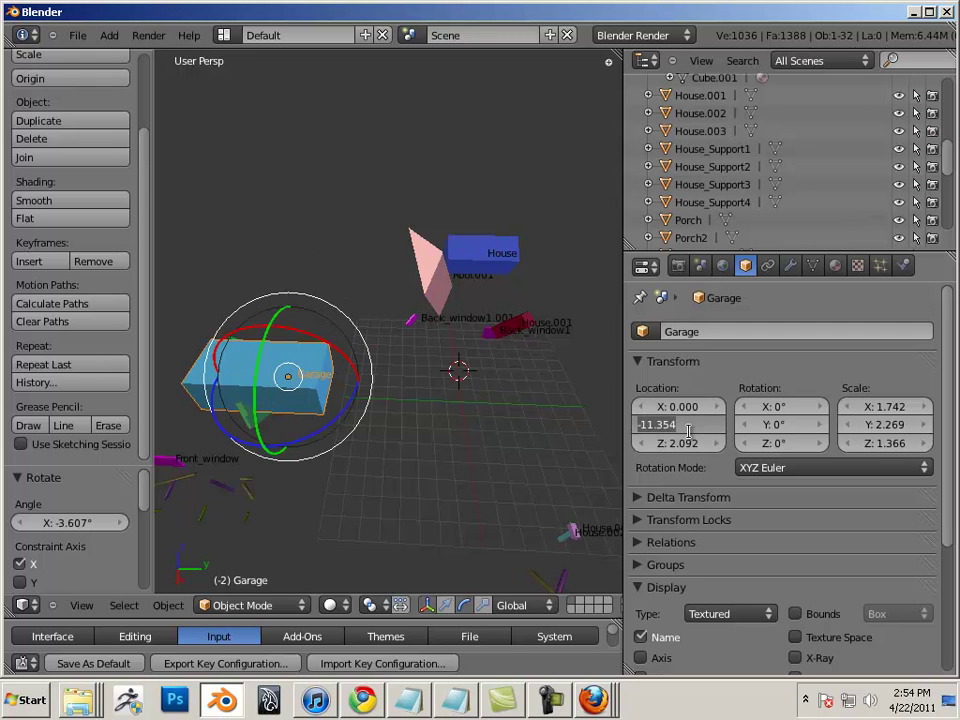
pyautogui.write('0')
pyautogui.press('Return')
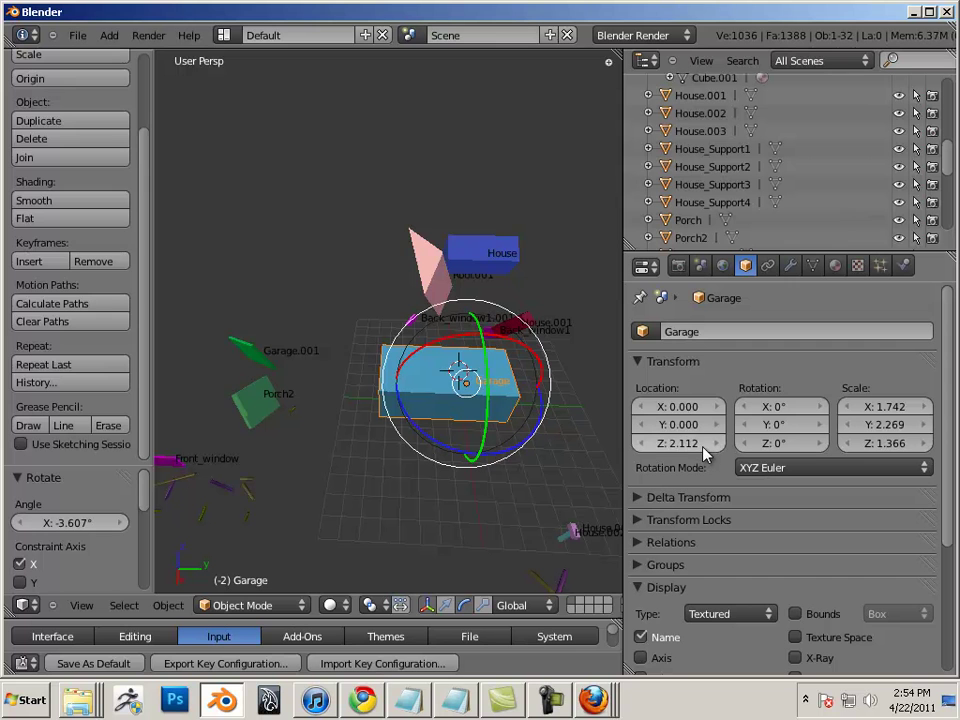
pyautogui.click(667, 444)
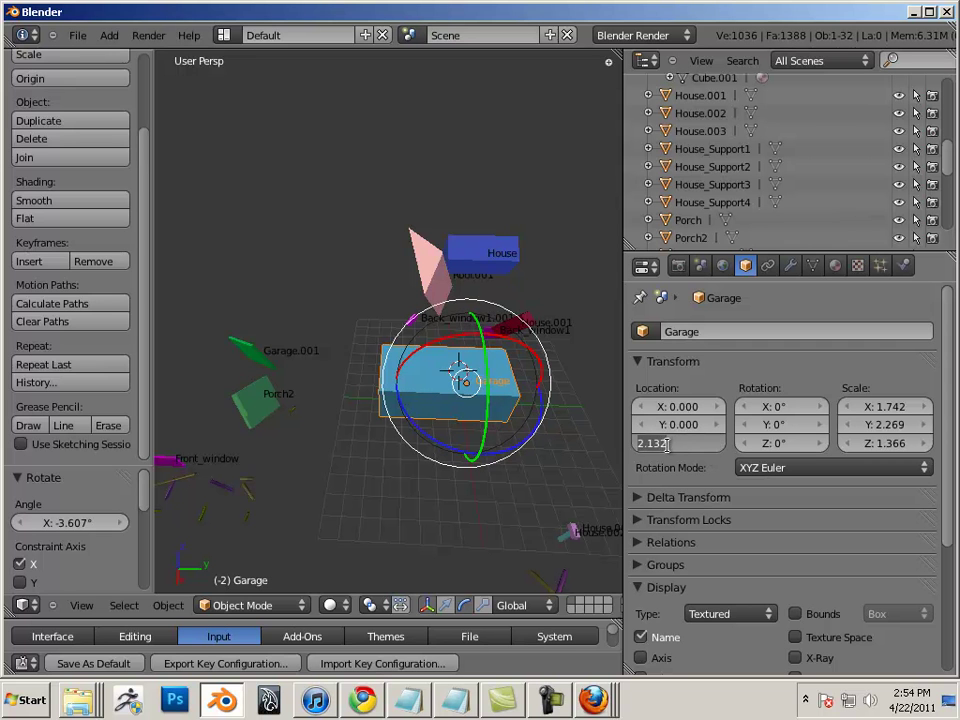
pyautogui.write('0')
pyautogui.press('Return')
# - Rotate the Garage freely with the trackball rotation, and clear its rotation back to 0° on all axes
pyautogui.moveTo(520, 400); pyautogui.dragTo(371, 317, button='middle')
pyautogui.press('r')
pyautogui.press('r')
pyautogui.click(408, 345)
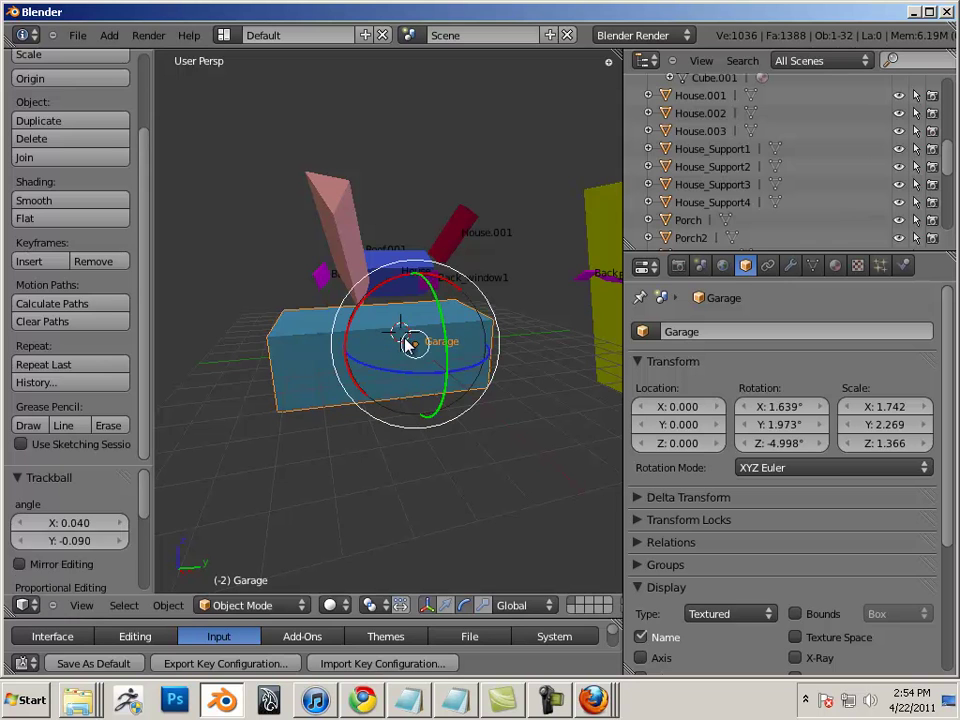
pyautogui.hotkey('alt', 'r')
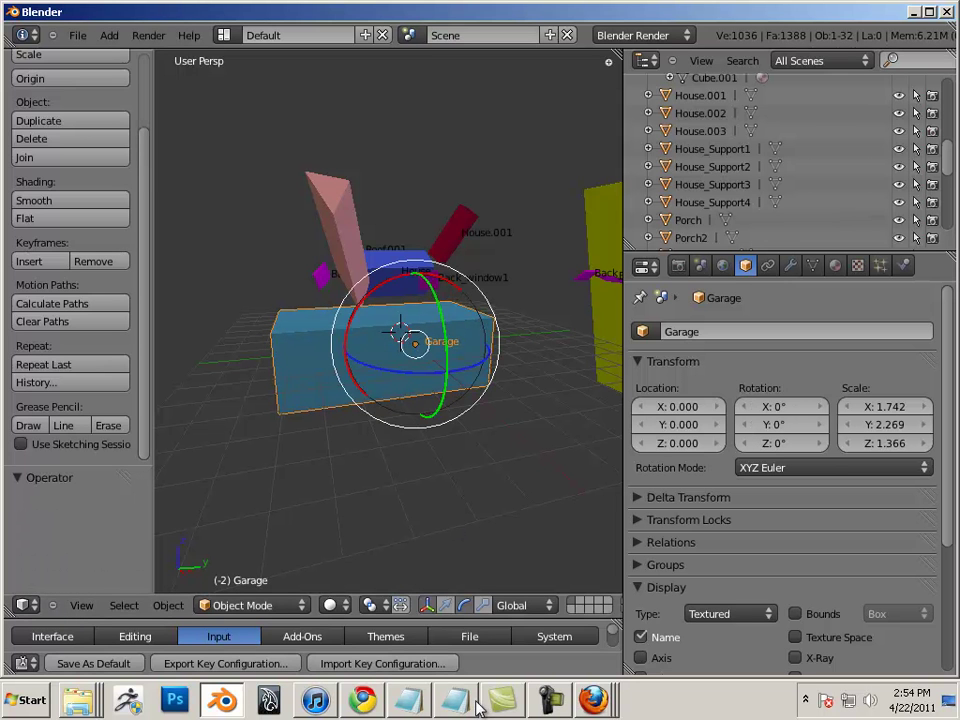
# - Open the Unit1-Assignment image from the Unit1 folder, minimize the folder window, and examine the assembled house before returning to the Blender scene
pyautogui.rightClick(104, 706)
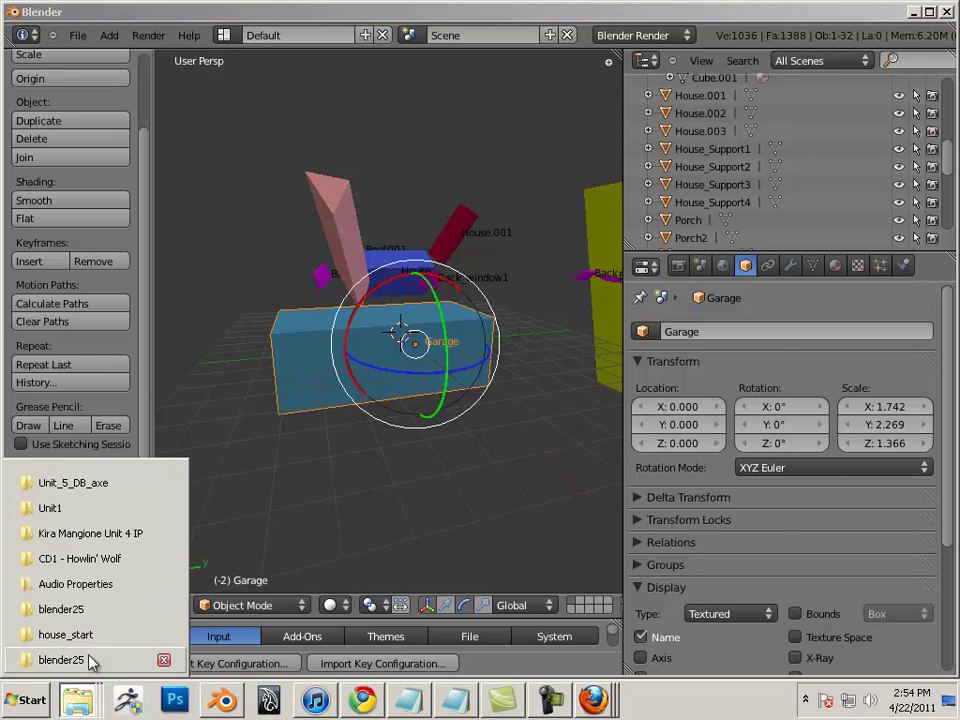
pyautogui.click(104, 518)
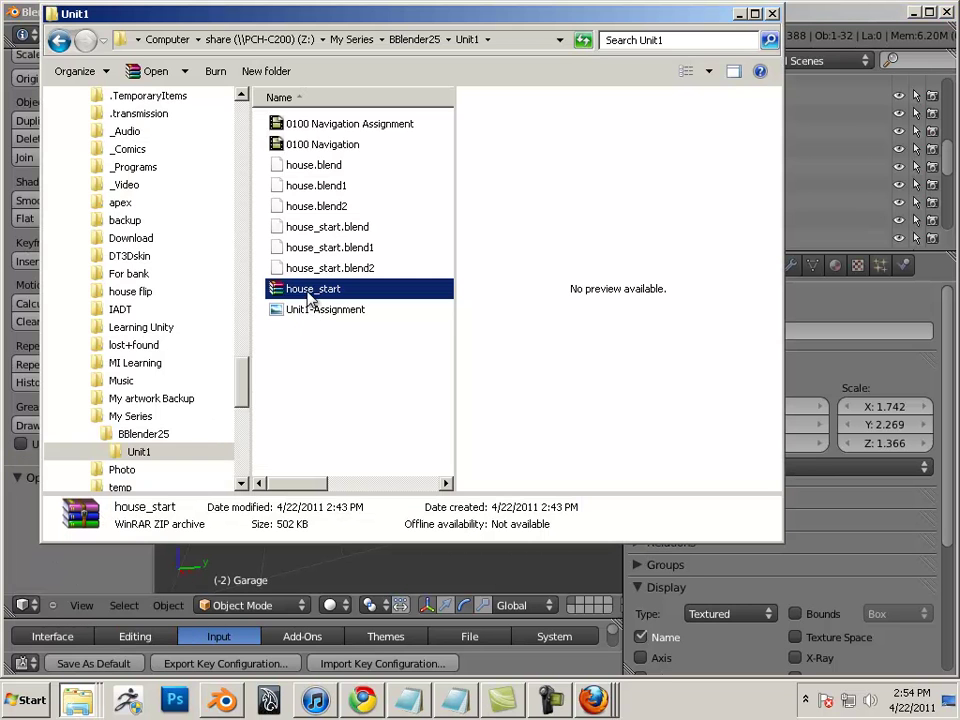
pyautogui.click(302, 311)
pyautogui.rightClick(300, 311)
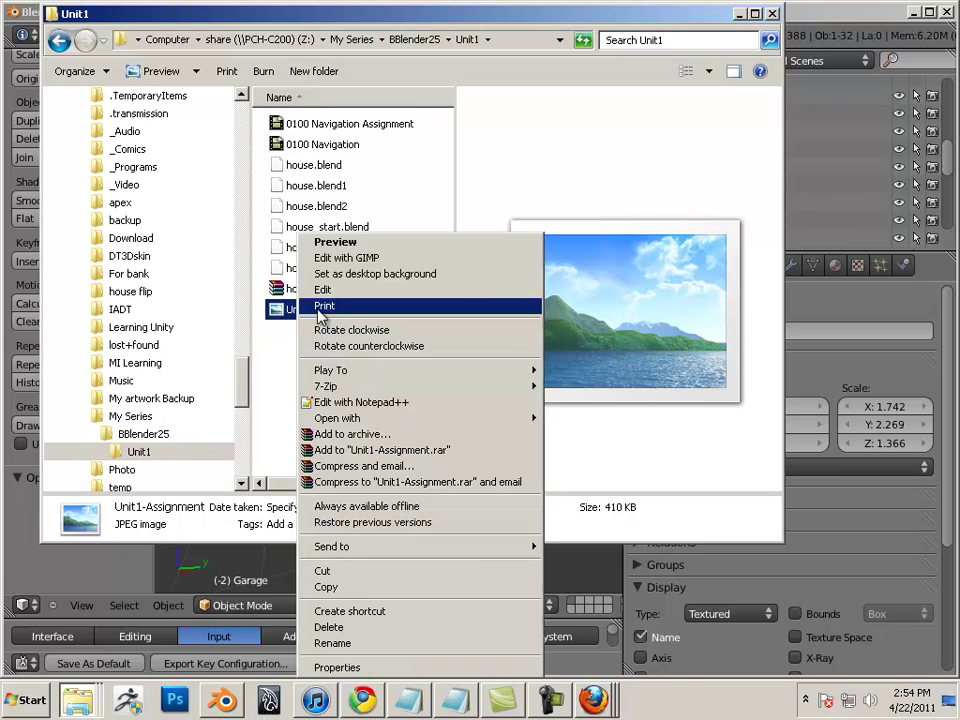
pyautogui.click(332, 182)
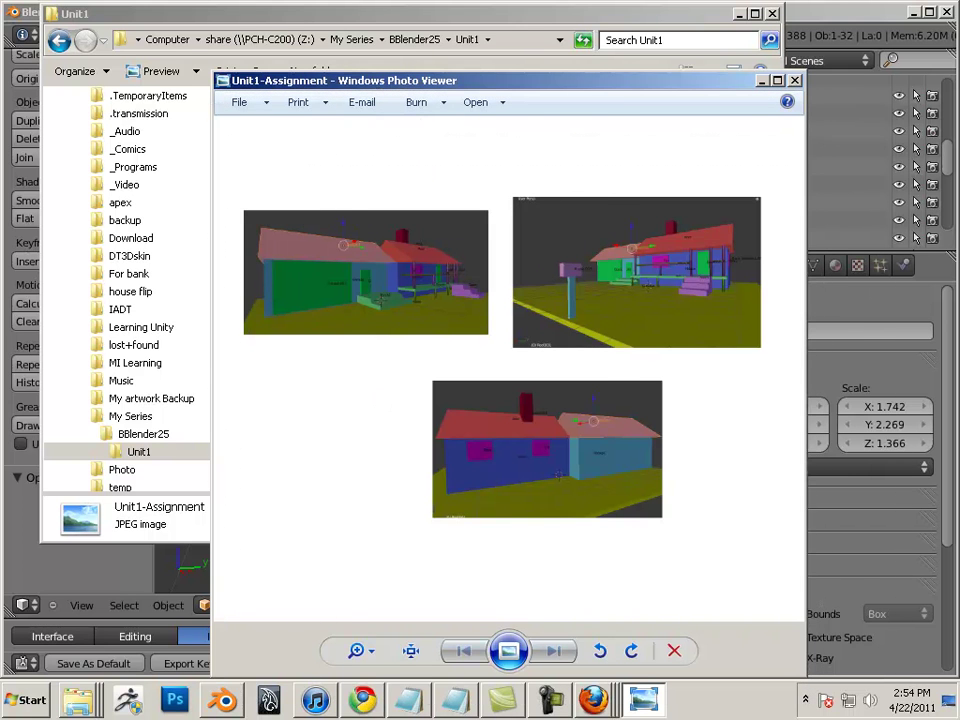
pyautogui.click(160, 71)
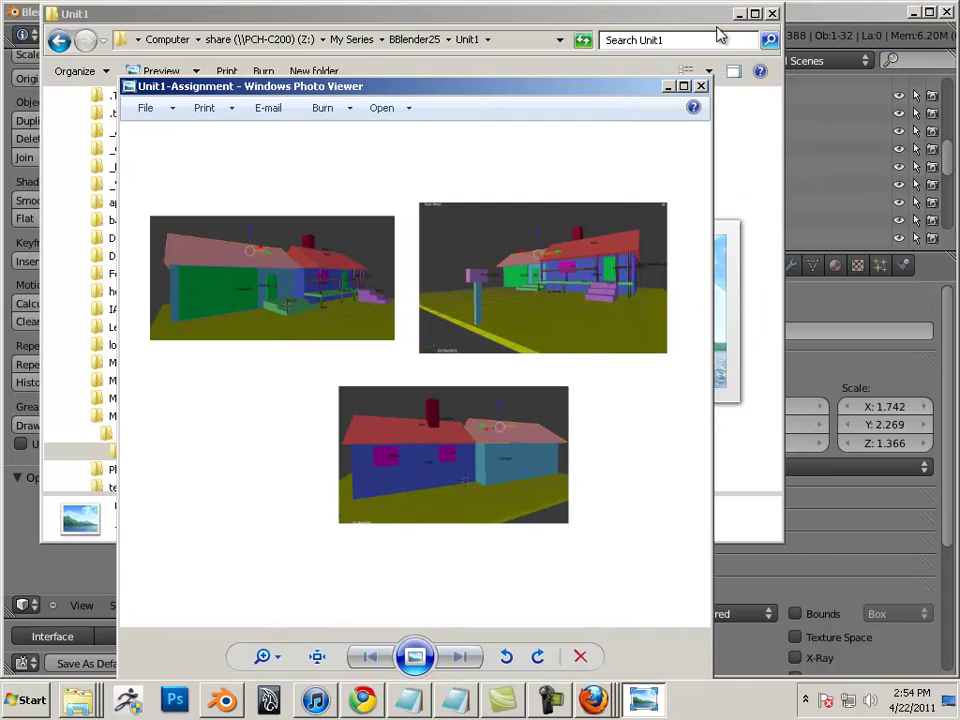
pyautogui.click(739, 14)
pyautogui.moveTo(463, 86); pyautogui.dragTo(445, 72)
pyautogui.click(443, 68)
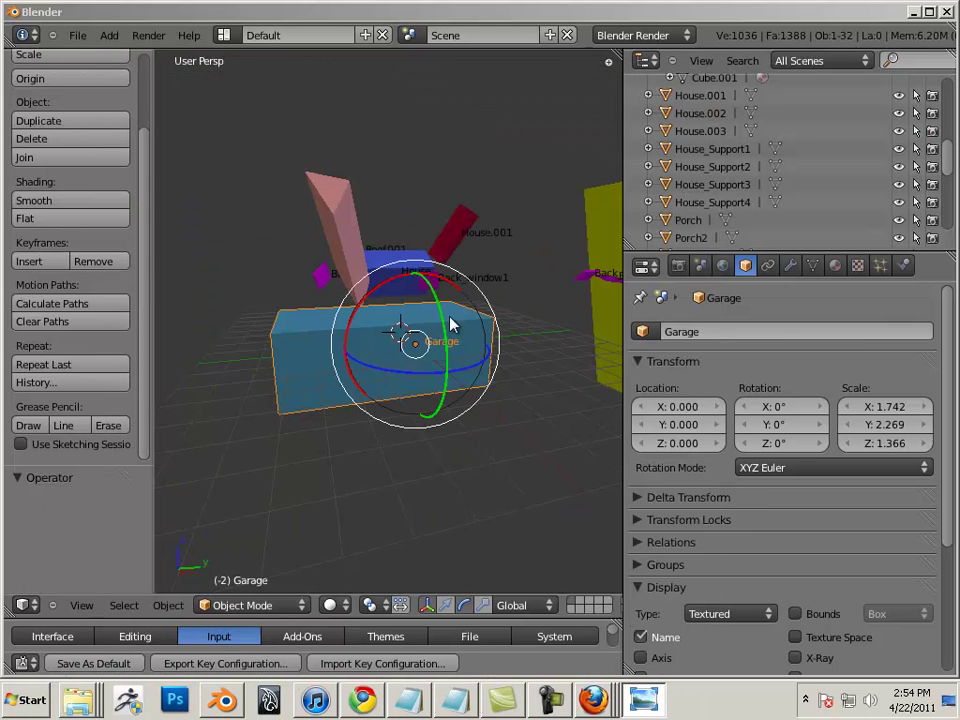
# - Turn the Garage by about 22.9° with the rotate manipulator, clear its rotation, and deselect everything
pyautogui.moveTo(497, 364); pyautogui.dragTo(488, 392)
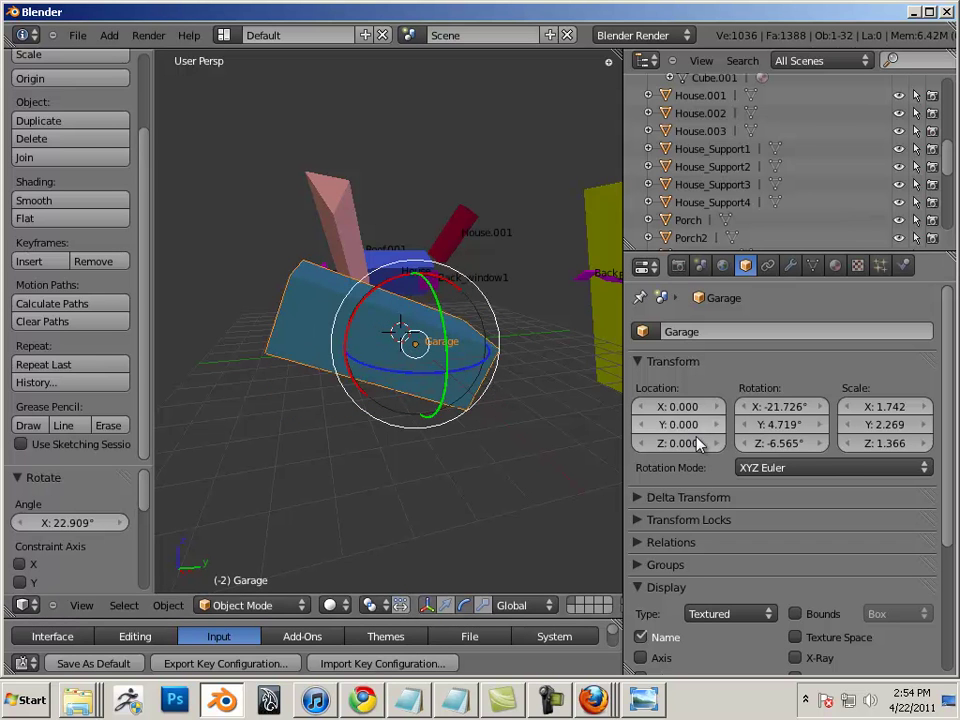
pyautogui.hotkey('alt', 'r')
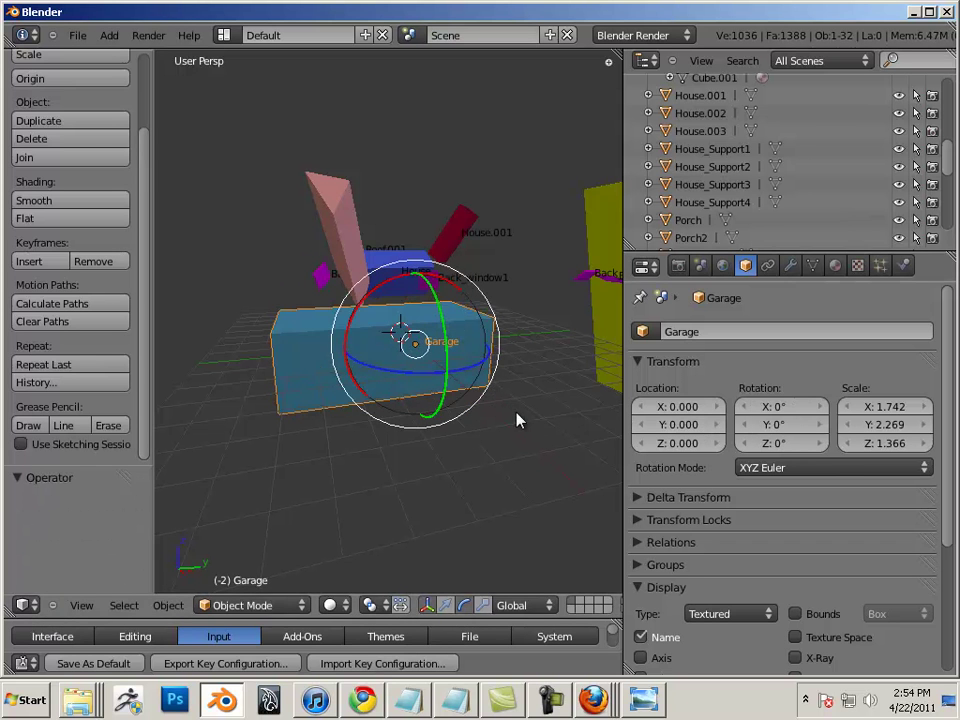
pyautogui.press('a')
# - Select House_Support3 in front of the yellow ground plane and set its X, Y and Z rotation to 0°
pyautogui.moveTo(551, 422); pyautogui.dragTo(388, 459, button='middle')
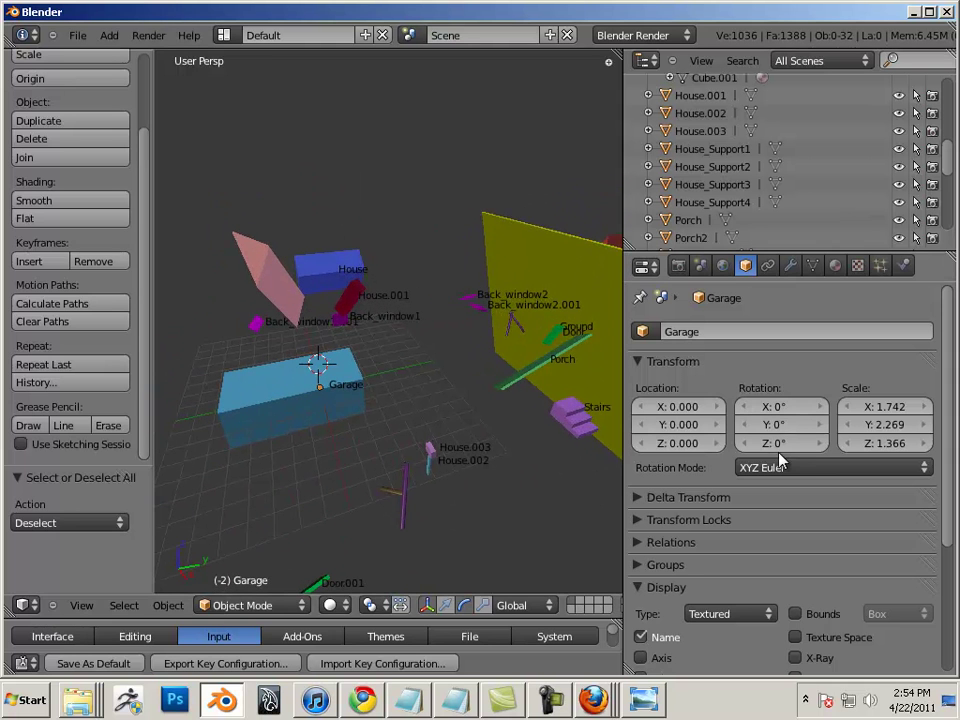
pyautogui.rightClick(531, 326)
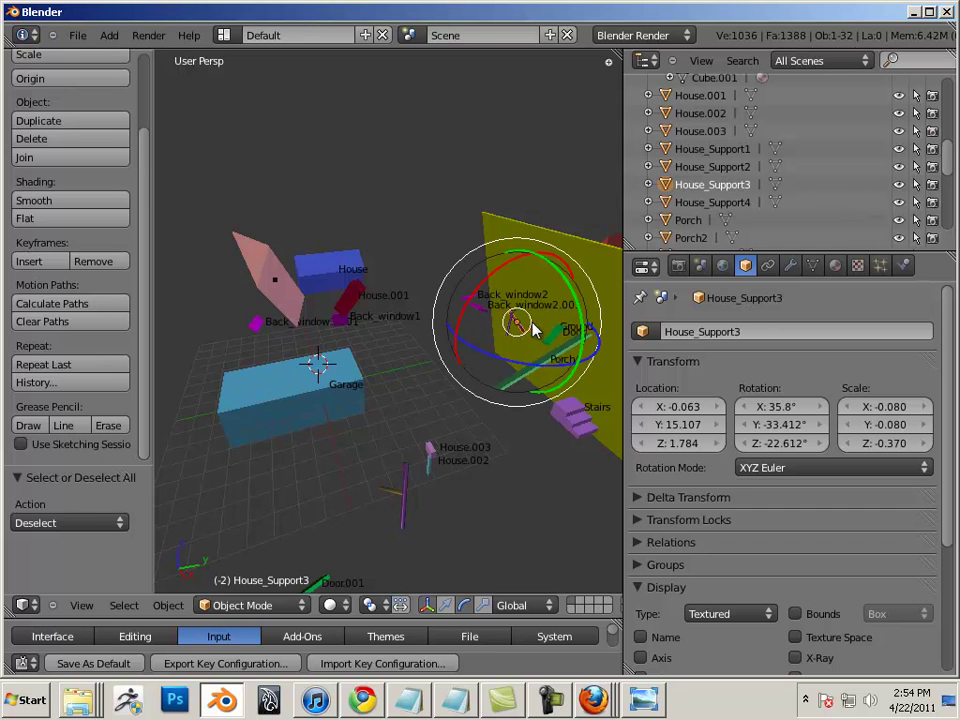
pyautogui.click(786, 406)
pyautogui.write('0')
pyautogui.press('Return')
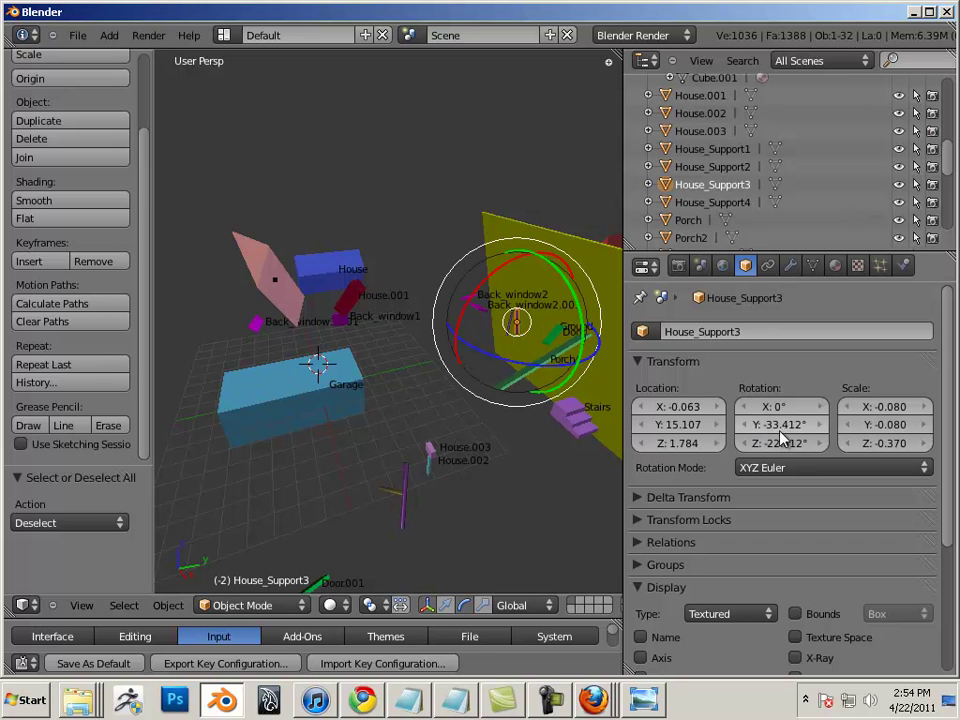
pyautogui.click(781, 428)
pyautogui.write('0')
pyautogui.press('Return')
pyautogui.click(790, 441)
pyautogui.write('0')
pyautogui.press('Return')
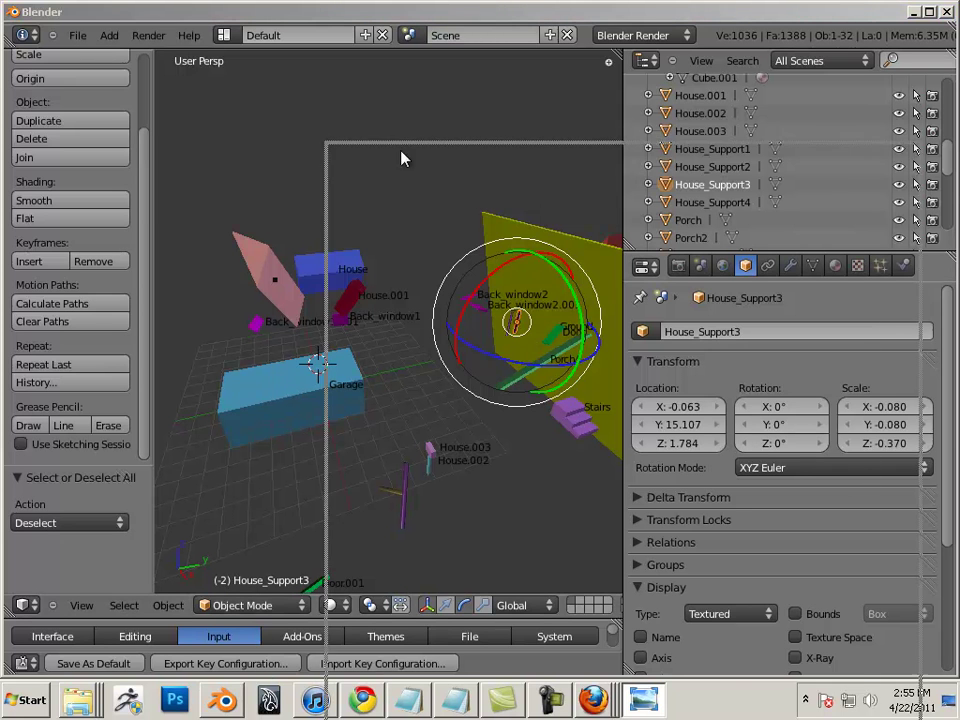
# - Examine the Unit1-Assignment reference image in Windows Photo Viewer once more, and close it
pyautogui.moveTo(401, 156); pyautogui.dragTo(195, 69)
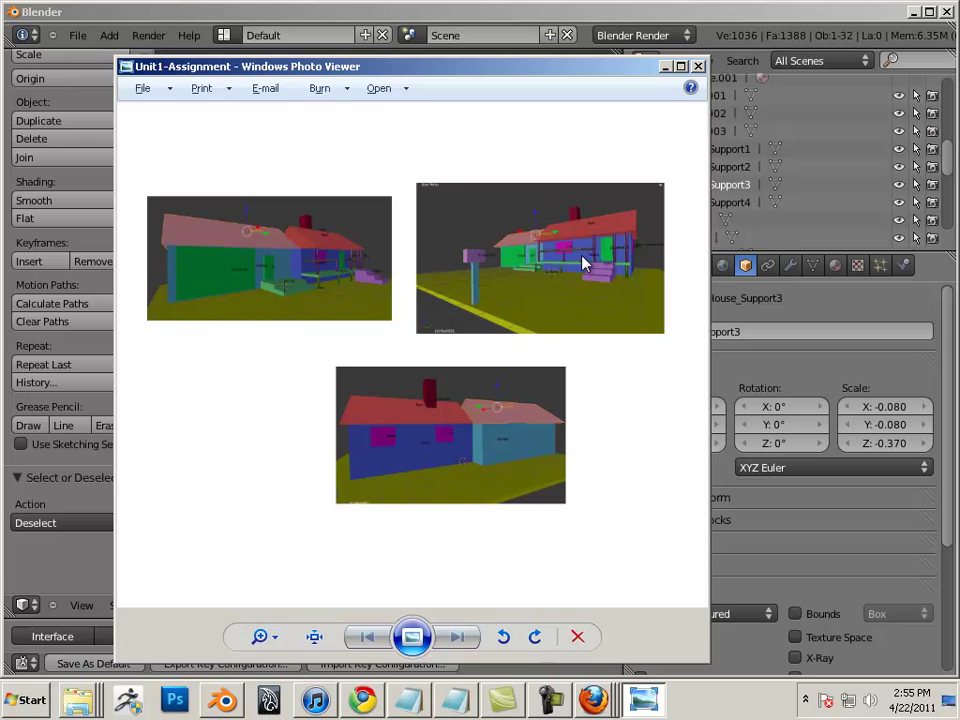
pyautogui.click(698, 67)
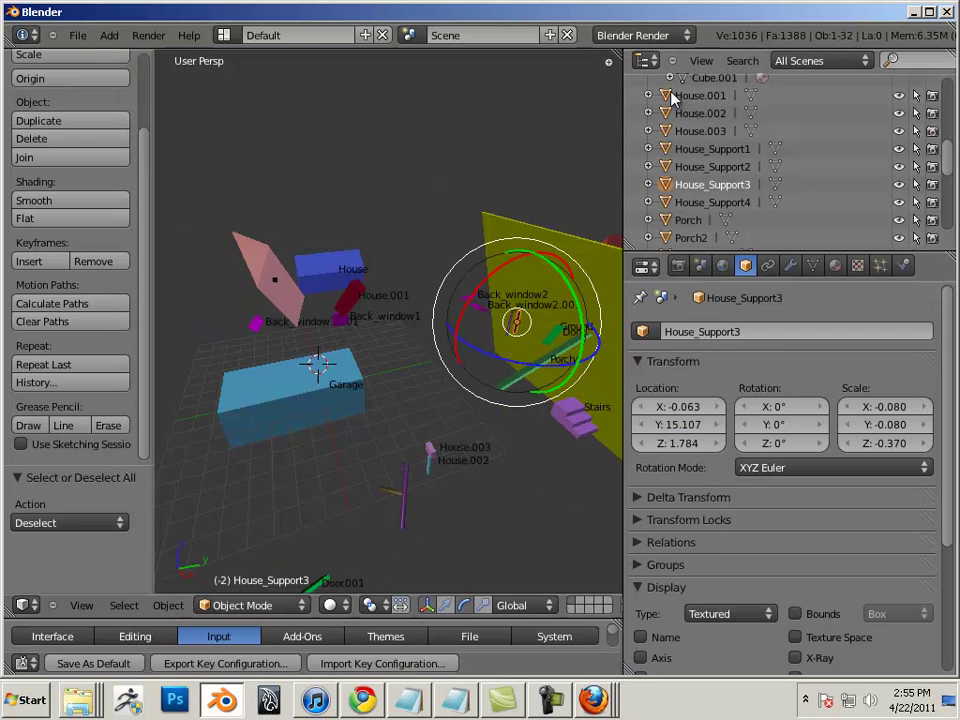
# - Select Door.001 in front of the Garage and set its X, Y and Z rotation to 0°
pyautogui.moveTo(291, 360); pyautogui.dragTo(396, 360, button='middle')
pyautogui.rightClick(440, 438)
pyautogui.click(820, 406)
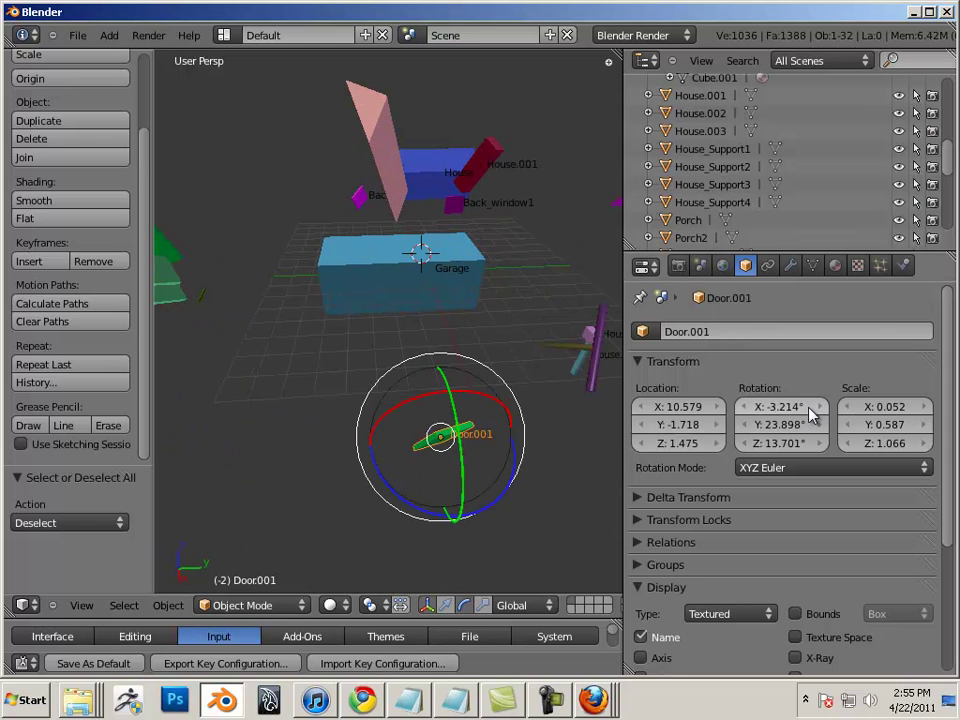
pyautogui.click(790, 408)
pyautogui.write('0')
pyautogui.press('Return')
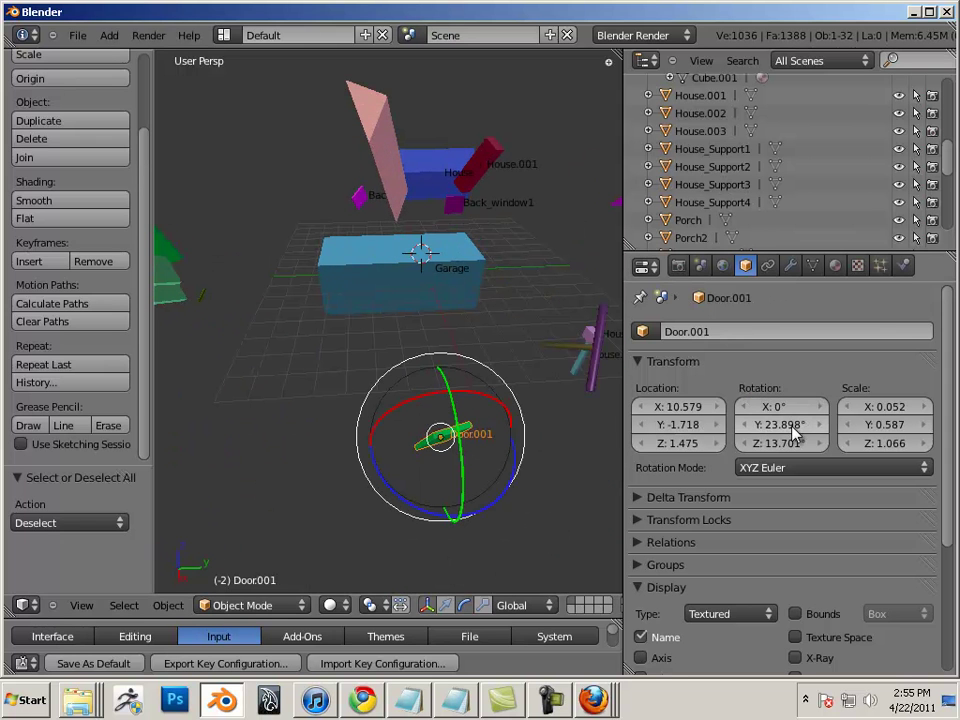
pyautogui.press('BackSpace')
pyautogui.click(785, 443)
pyautogui.write('0')
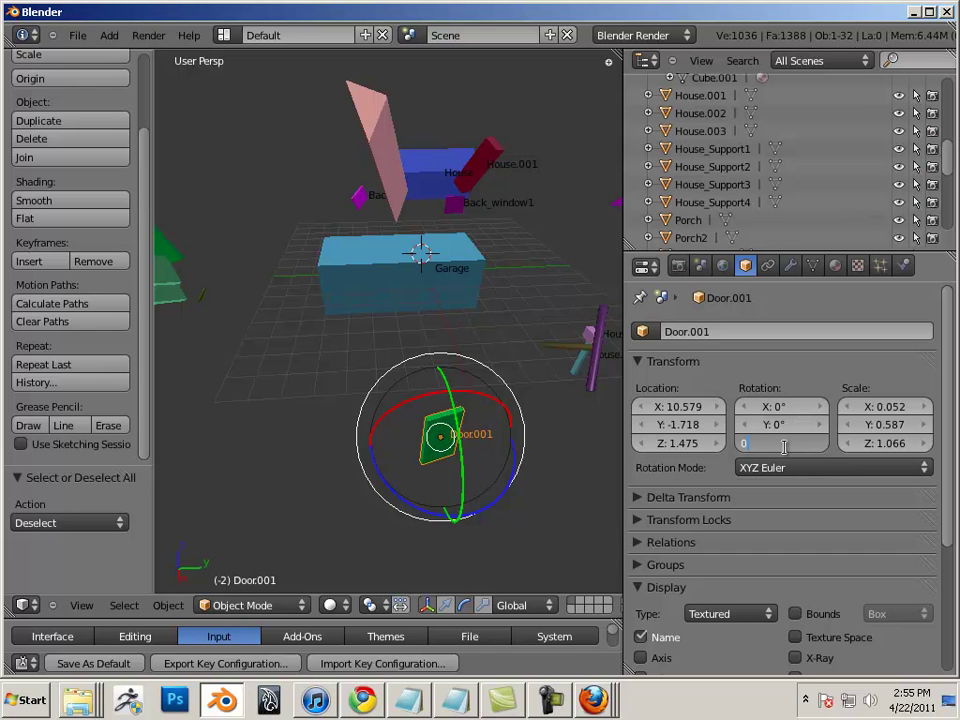
# - Set Door.001's X, Y and Z location to 0
pyautogui.click(690, 407)
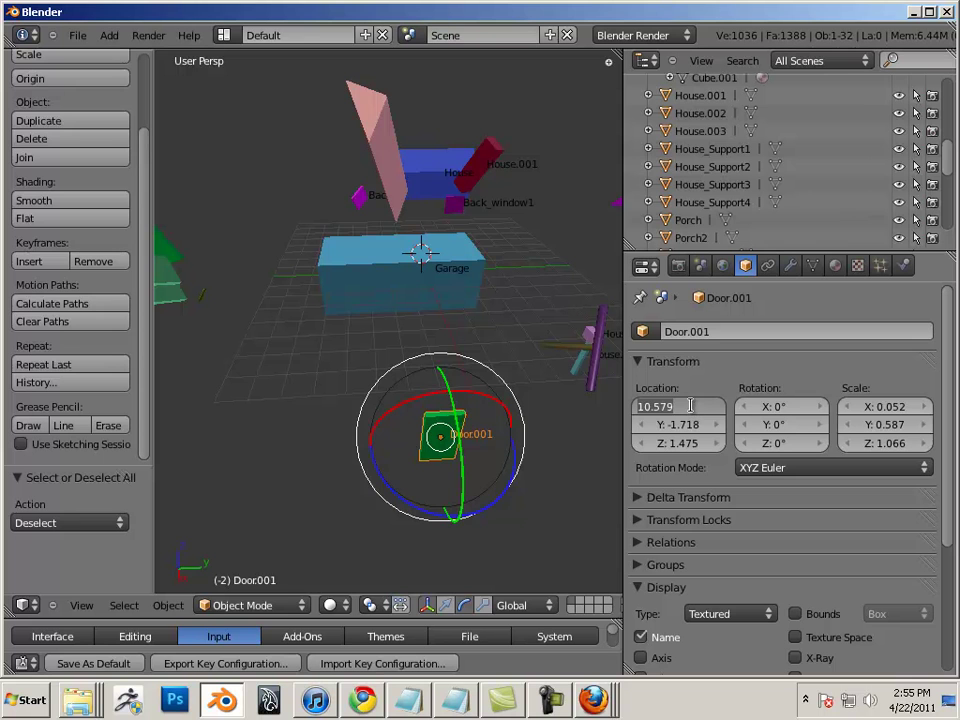
pyautogui.write('0')
pyautogui.press('Return')
pyautogui.click(680, 425)
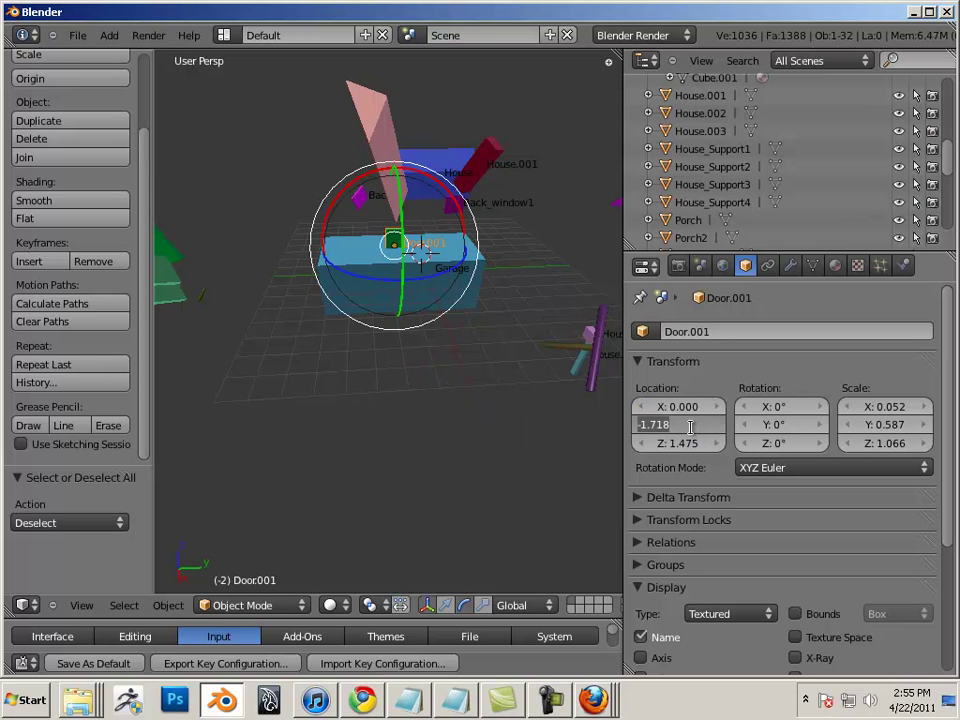
pyautogui.write('0')
pyautogui.press('Return')
pyautogui.click(688, 443)
pyautogui.write('000')
pyautogui.press('Return')
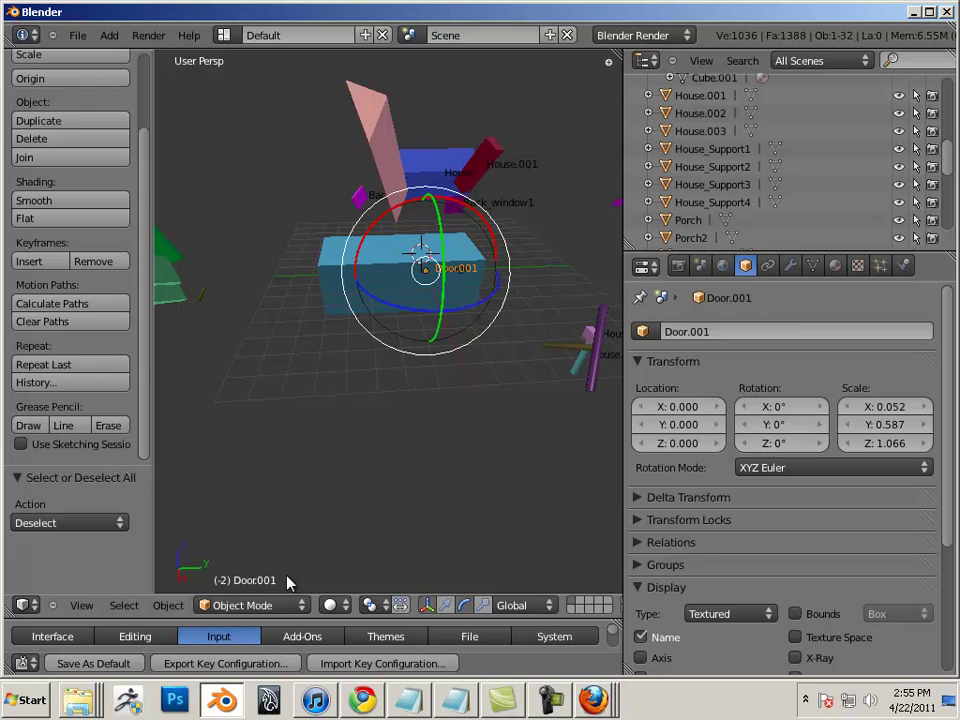
# - Switch to the translate manipulator and move Door.001 along X to about 1.87, against the Garage's side wall
pyautogui.hotkey('ctrl', 'alt', 'g')
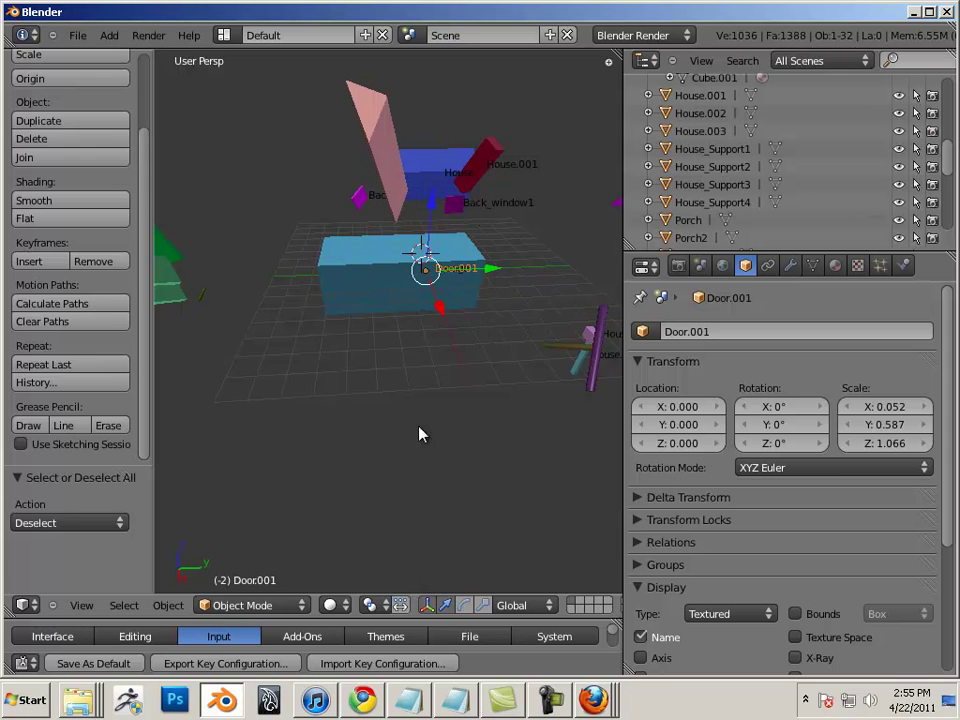
pyautogui.moveTo(438, 316); pyautogui.dragTo(446, 338)
pyautogui.moveTo(401, 354); pyautogui.dragTo(373, 381, button='middle')
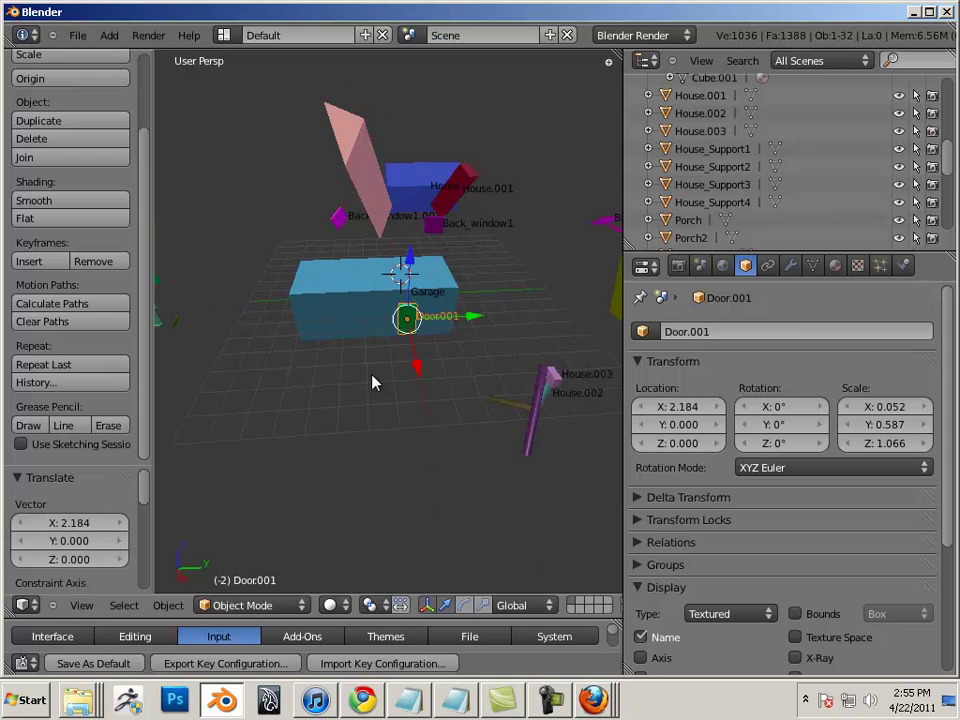
pyautogui.scroll(5, 396, 392)
pyautogui.moveTo(440, 401); pyautogui.dragTo(499, 386, button='middle')
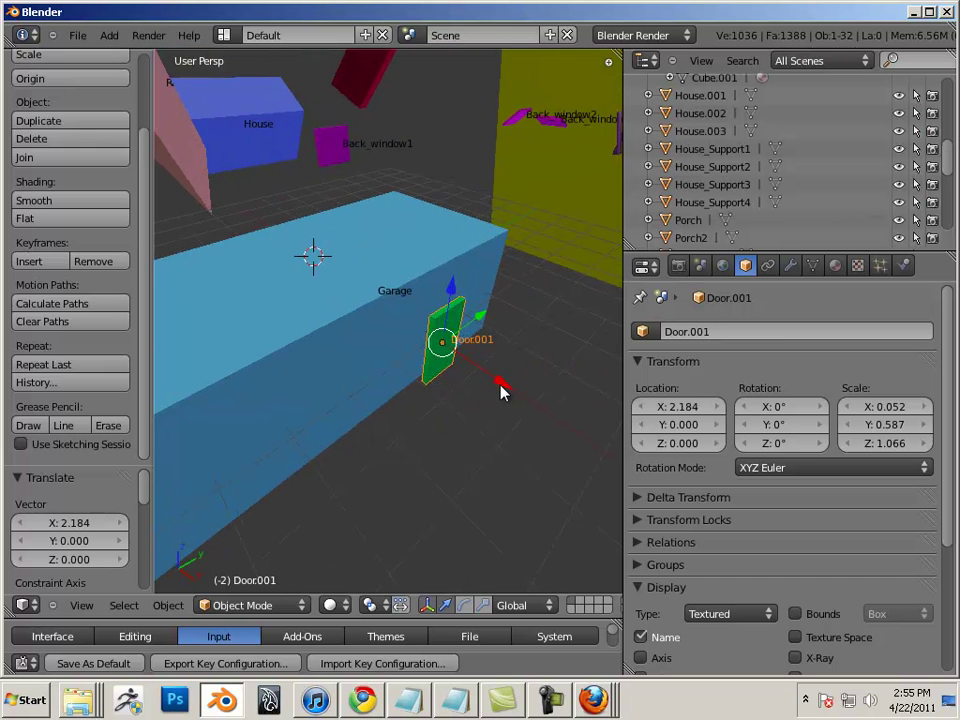
pyautogui.moveTo(499, 386)
pyautogui.mouseDown()
pyautogui.moveTo(480, 379)
pyautogui.moveTo(519, 399)
pyautogui.moveTo(474, 388)
pyautogui.moveTo(482, 390)
pyautogui.mouseUp()
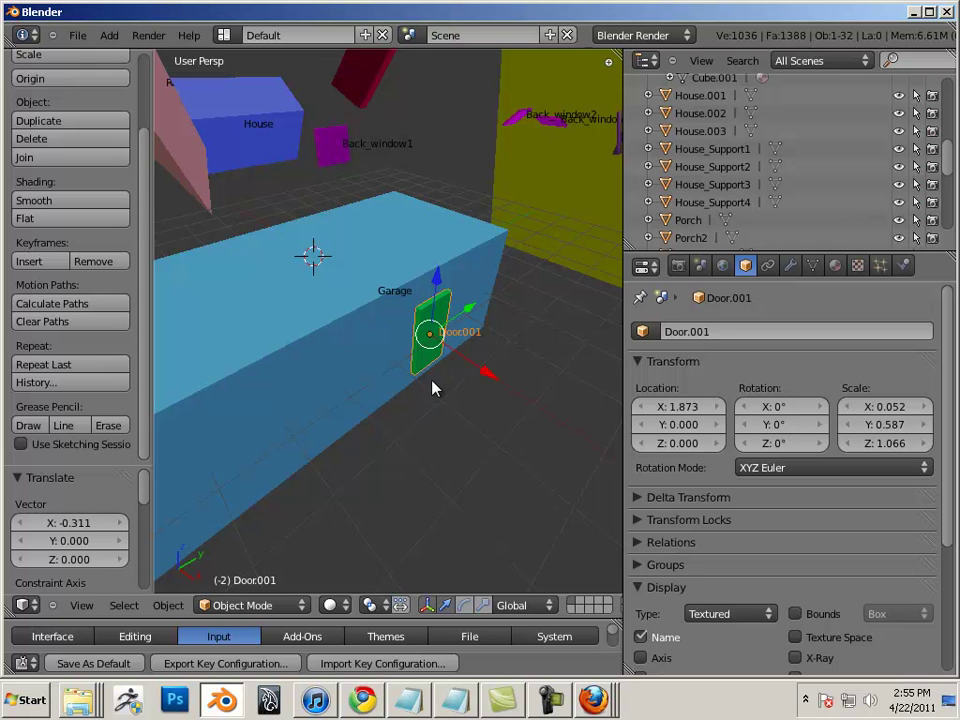
# - Toggle between perspective and orthographic projection, and view the Garage and door in the front, side and top orthographic views
pyautogui.press('KP_5')
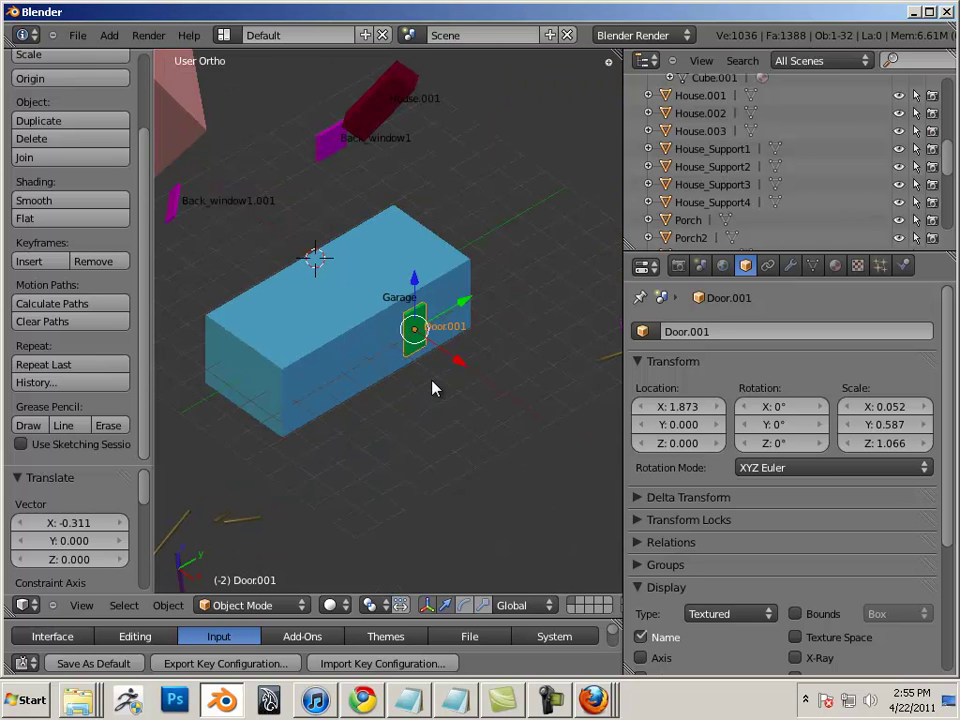
pyautogui.press('KP_5')
pyautogui.press('KP_5')
pyautogui.press('KP_1')
pyautogui.press('KP_3')
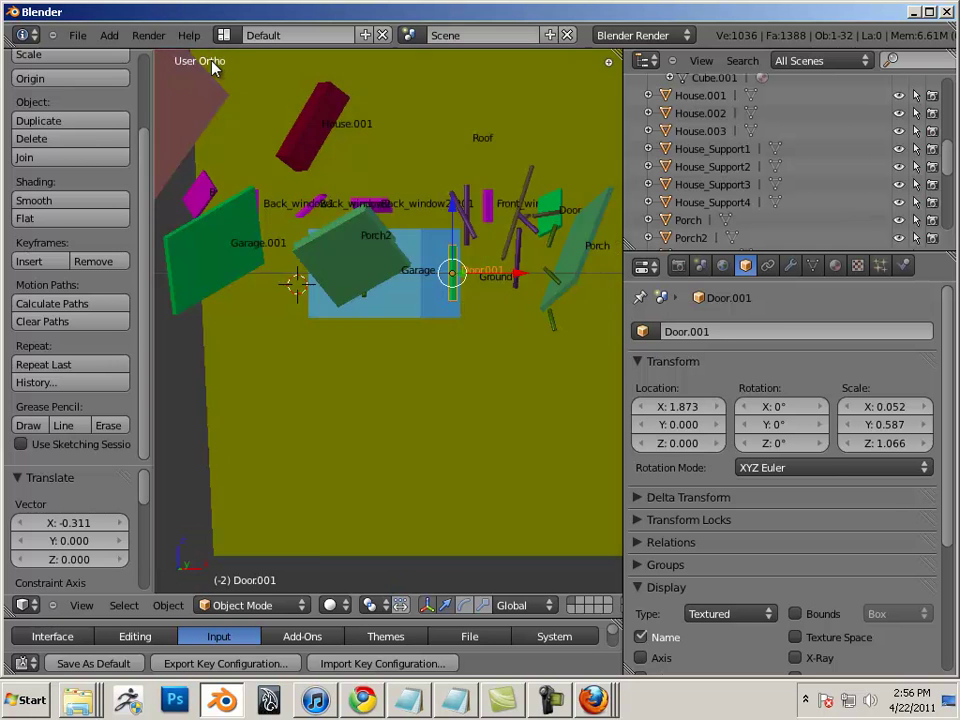
pyautogui.press('KP_7')
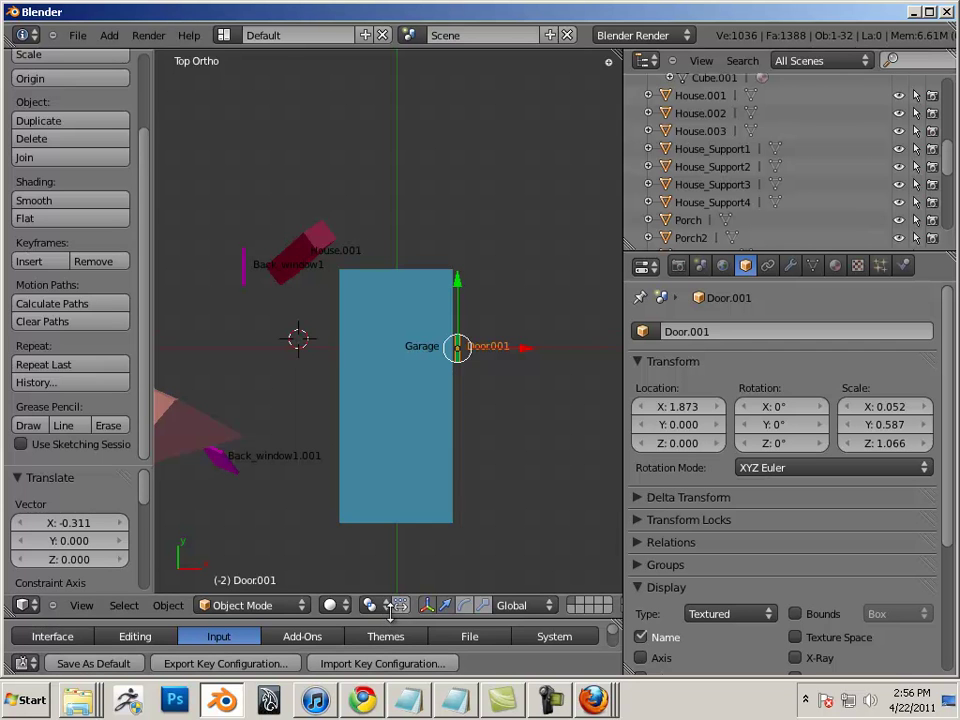
# - Enlarge the user preferences area to examine the Maya preset's input settings, and shrink it again to restore the 3D view
pyautogui.moveTo(390, 627); pyautogui.dragTo(437, 146)
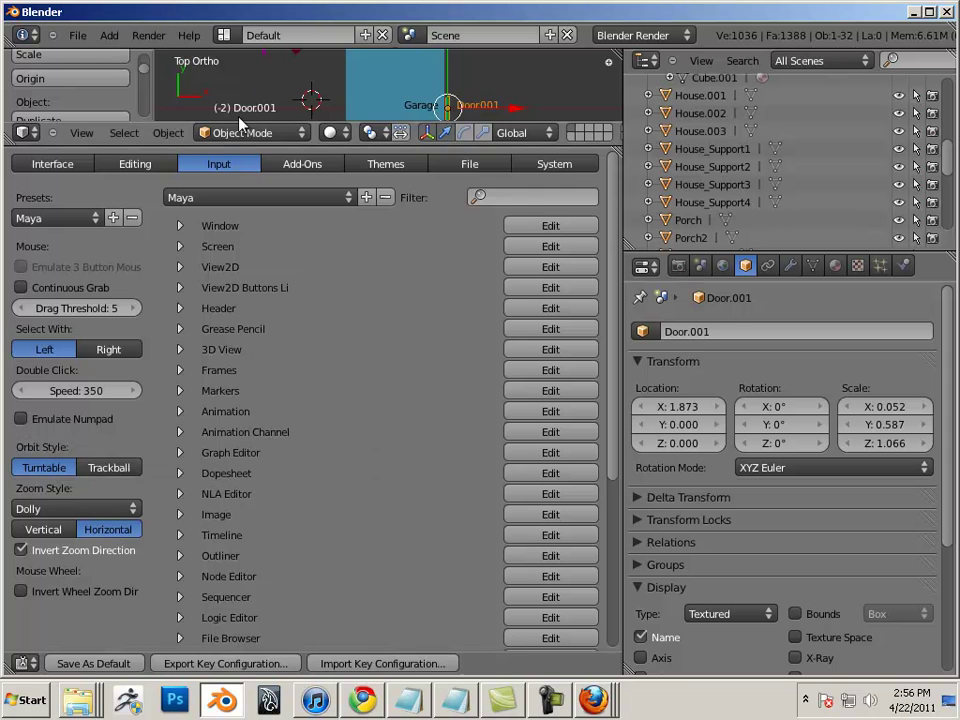
pyautogui.moveTo(234, 147); pyautogui.dragTo(234, 612)
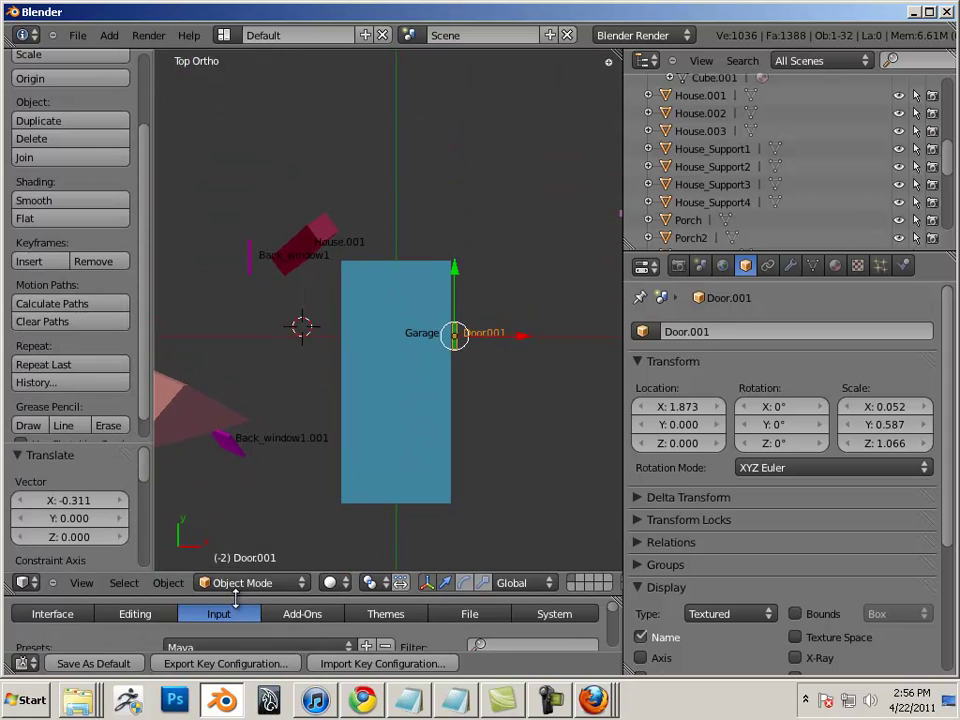
# - Move Door.001 in the top view to about X 1.761 and Y 0.829, along the Garage's side wall
pyautogui.moveTo(235, 597); pyautogui.dragTo(240, 553)
pyautogui.scroll(2, 403, 437)
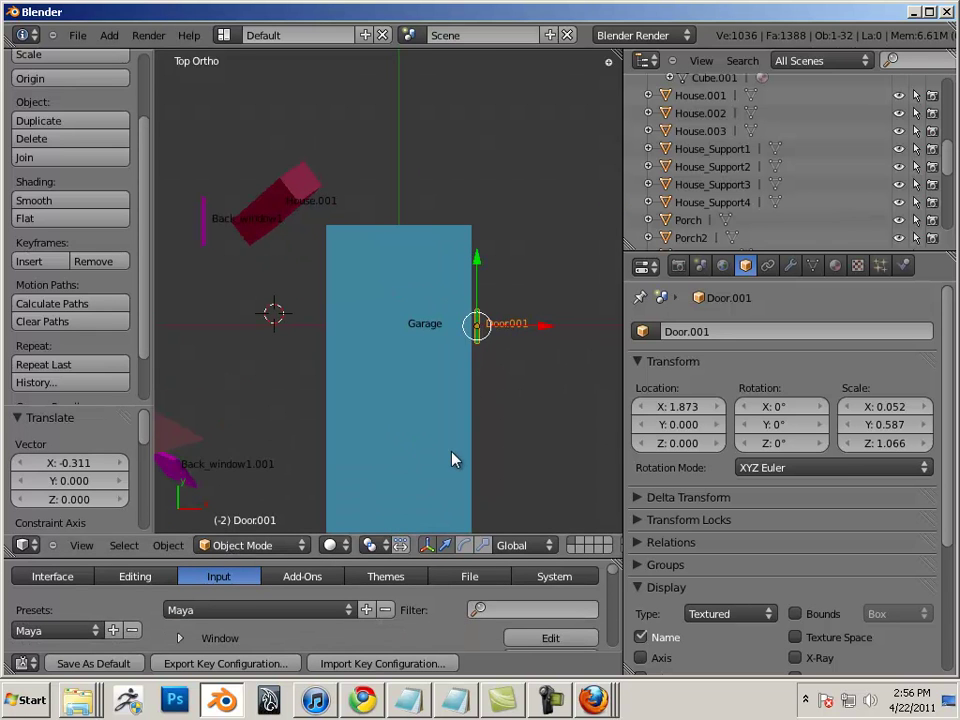
pyautogui.keyDown('alt'); pyautogui.moveTo(452, 460); pyautogui.dragTo(443, 369, button='middle'); pyautogui.keyUp('alt')
pyautogui.moveTo(535, 253)
pyautogui.mouseDown()
pyautogui.moveTo(553, 264)
pyautogui.moveTo(531, 266)
pyautogui.mouseUp()
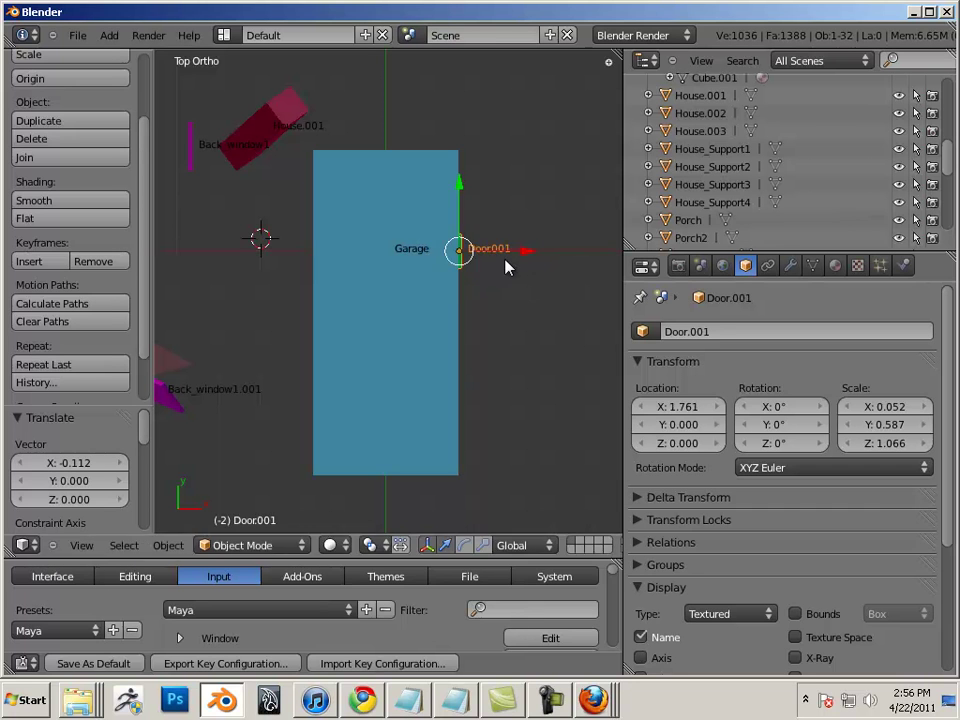
pyautogui.moveTo(465, 197); pyautogui.dragTo(459, 150)
# - Show the front orthographic view in wireframe shading and lower Door.001 along Z to about -0.155
pyautogui.press('KP_2')
pyautogui.press('KP_1')
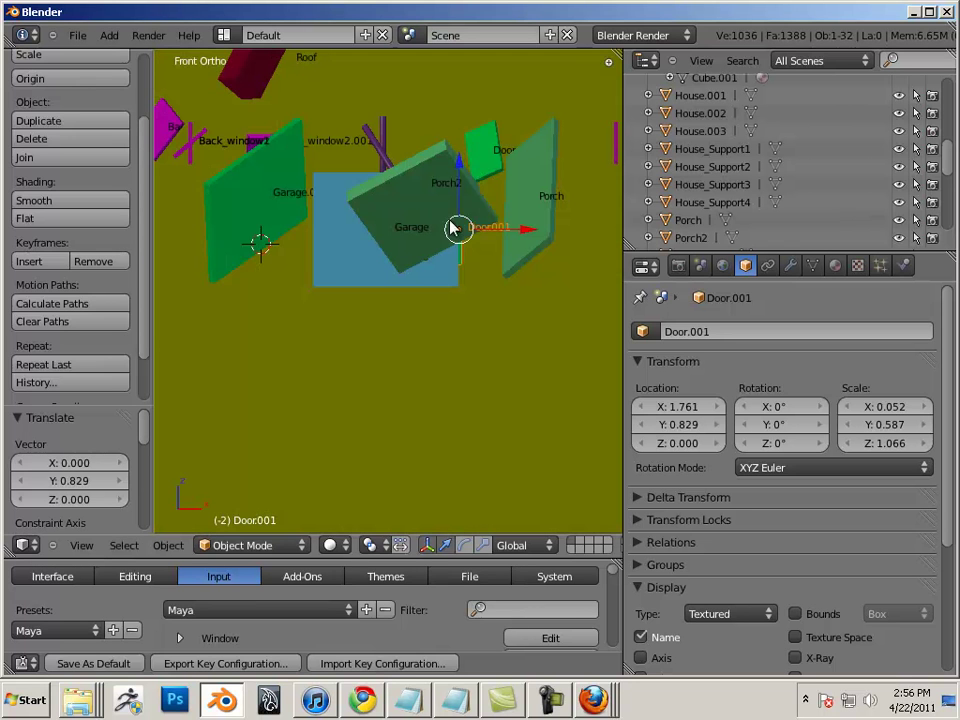
pyautogui.scroll(2, 455, 233)
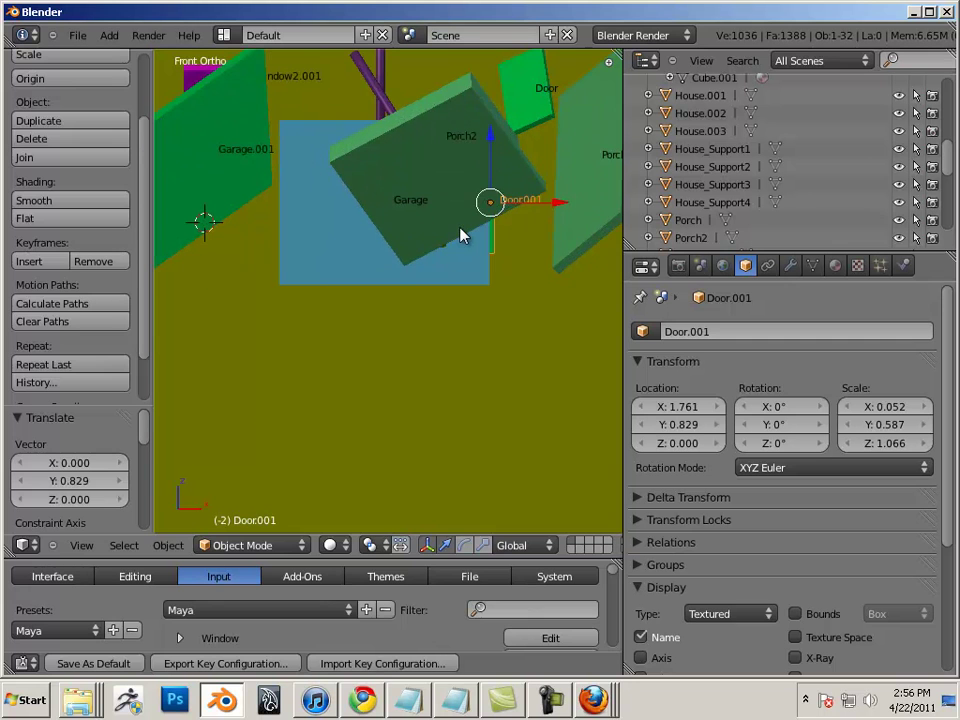
pyautogui.moveTo(490, 145); pyautogui.dragTo(491, 146)
pyautogui.click(333, 545)
pyautogui.click(349, 509)
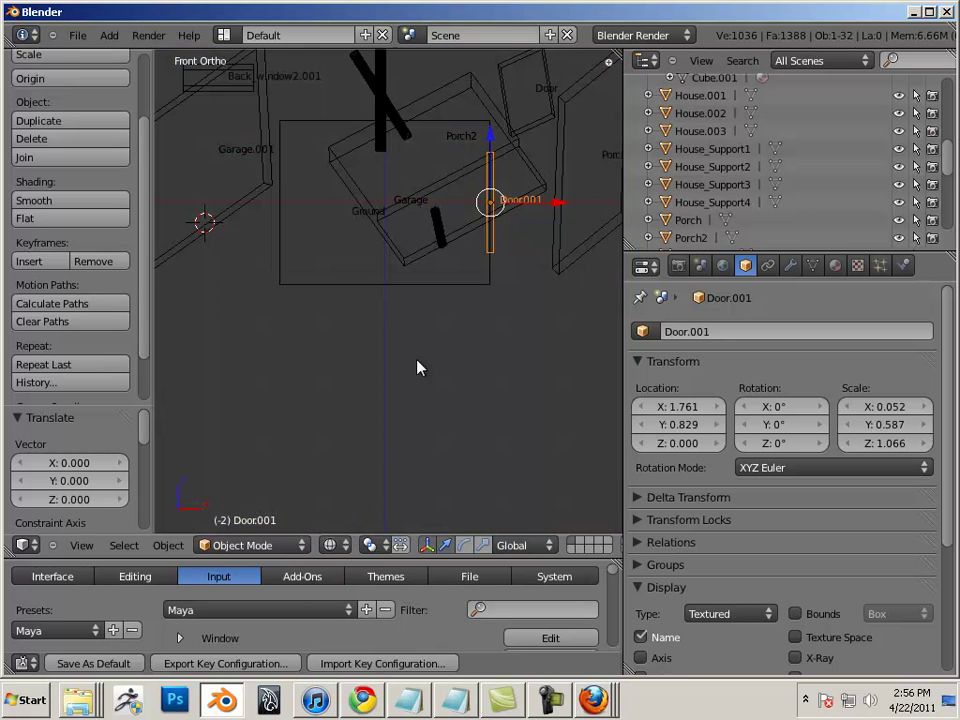
pyautogui.keyDown('alt'); pyautogui.moveTo(470, 262); pyautogui.dragTo(476, 360, button='middle'); pyautogui.keyUp('alt')
pyautogui.scroll(3, 500, 300)
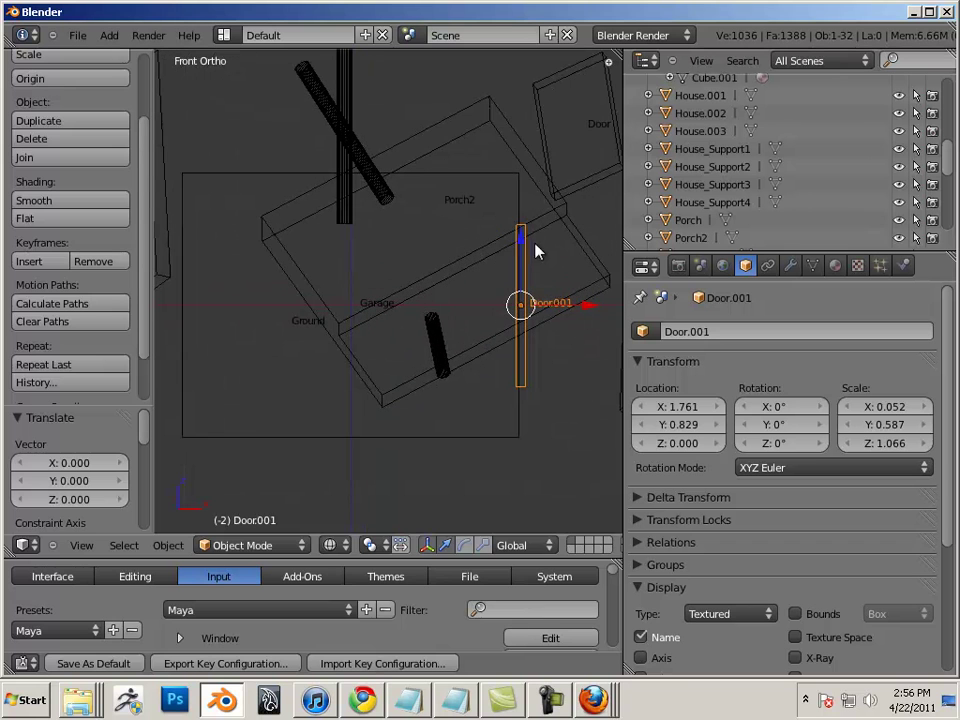
pyautogui.moveTo(520, 240); pyautogui.dragTo(516, 256)
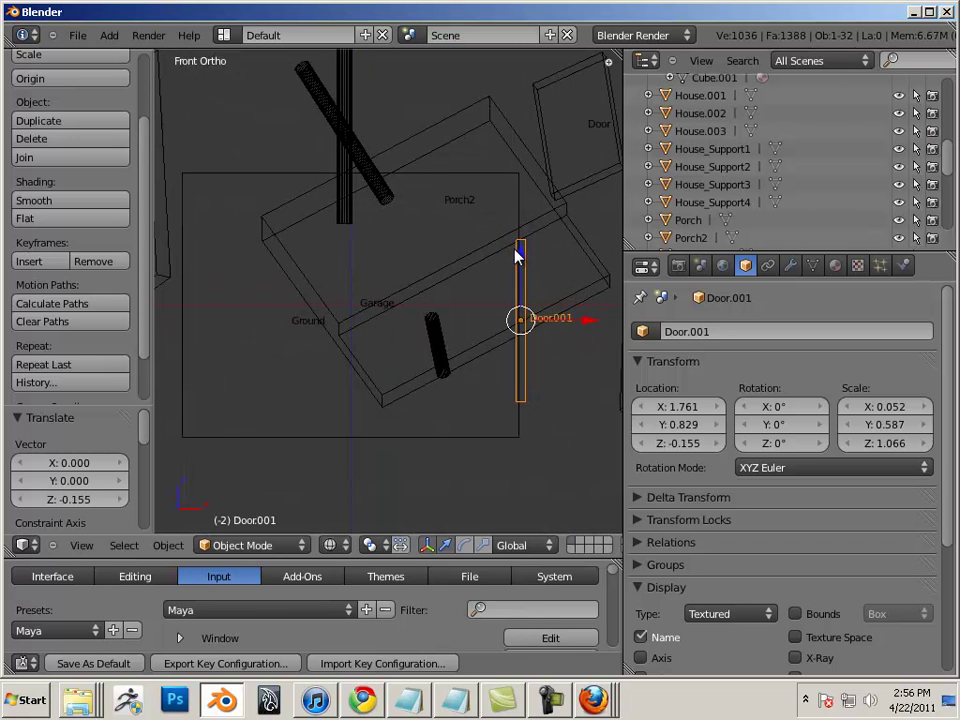
# - Nudge Door.001 along X to about 1.747 in the top orthographic view, centring it on the Garage's wall line
pyautogui.press('KP_7')
pyautogui.scroll(-2, 480, 244)
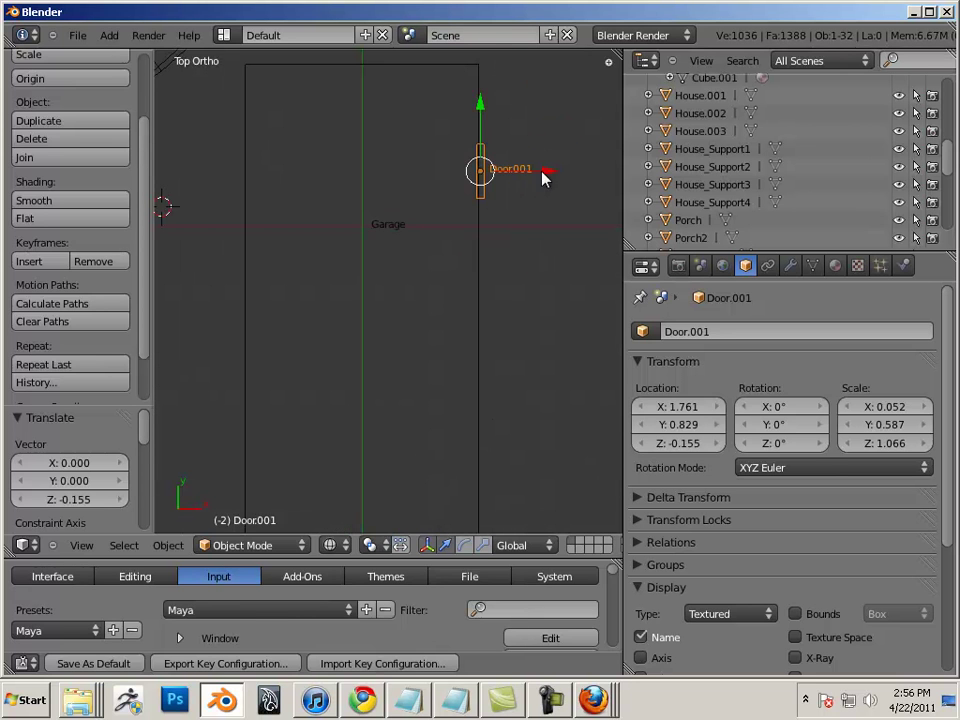
pyautogui.moveTo(542, 176); pyautogui.dragTo(540, 178)
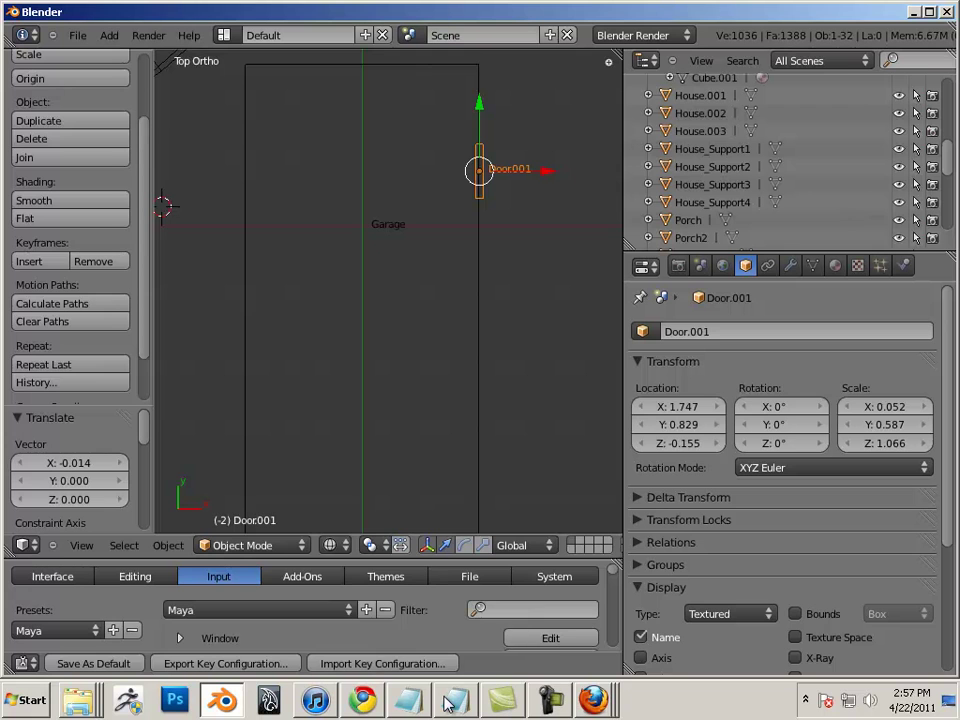
pyautogui.moveTo(400, 700)
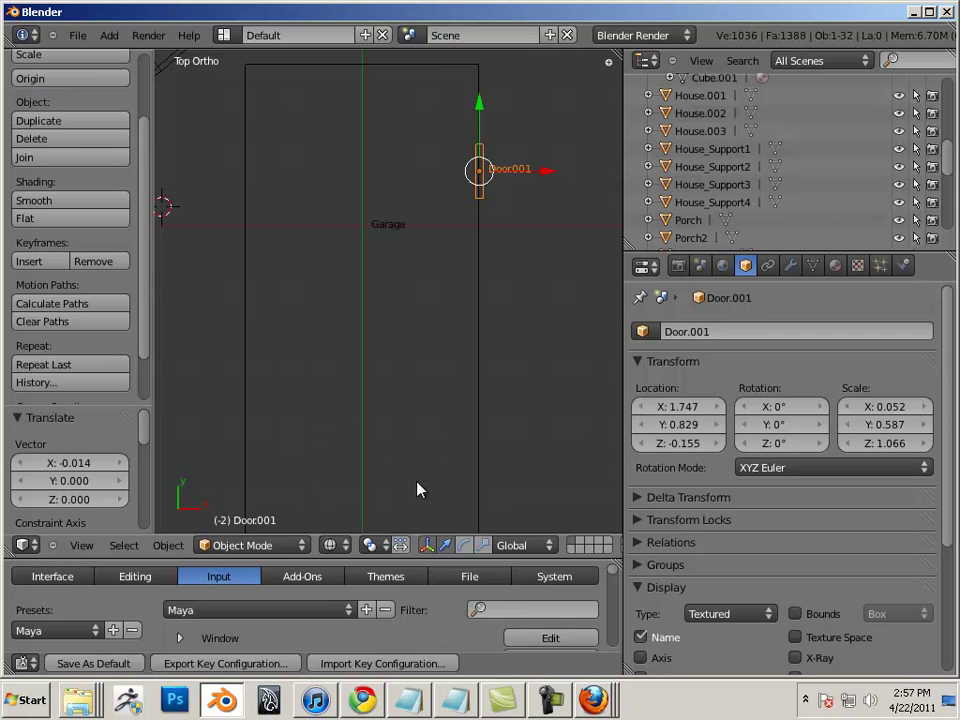
# - Return the viewport to solid shading and view the Garage and its door from an angle
pyautogui.keyDown('alt'); pyautogui.moveTo(418, 490); pyautogui.dragTo(340, 383); pyautogui.keyUp('alt')
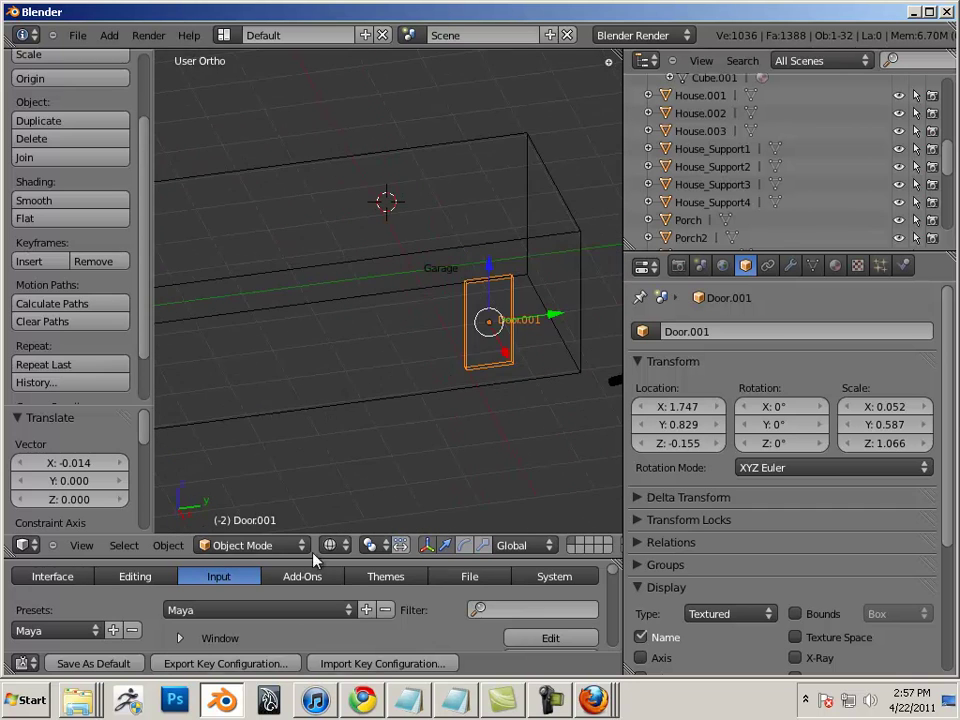
pyautogui.click(331, 545)
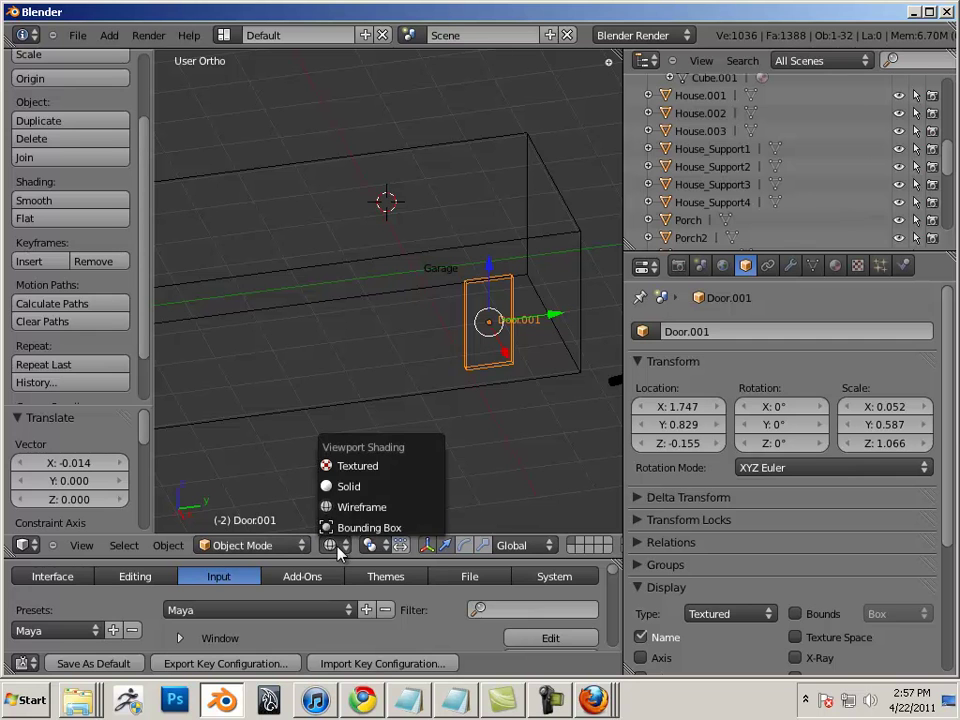
pyautogui.click(355, 486)
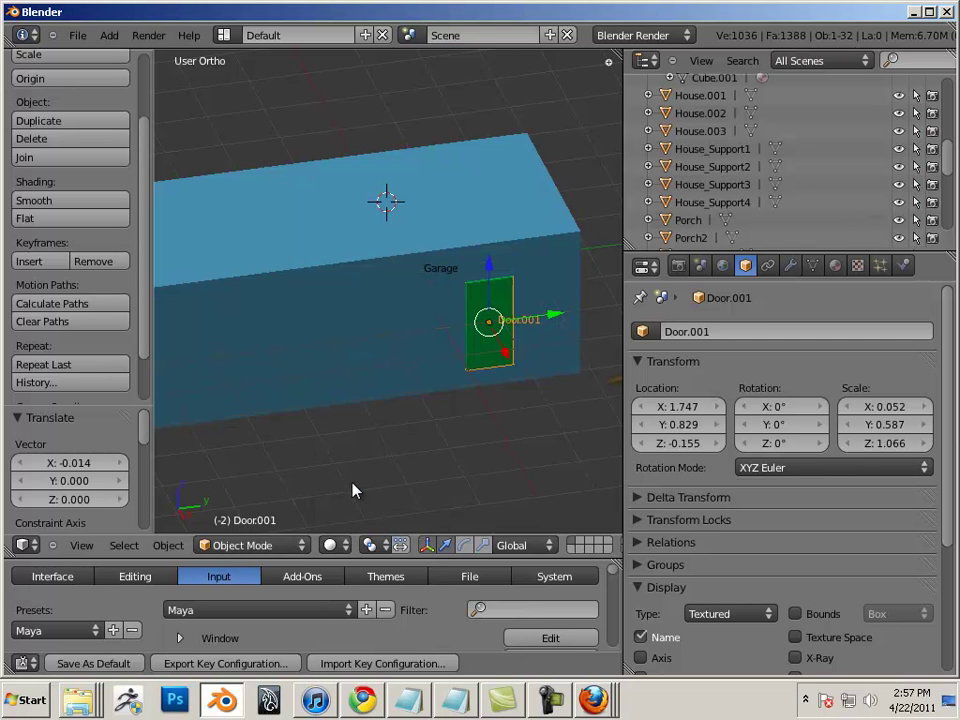
pyautogui.keyDown('alt'); pyautogui.moveTo(432, 479); pyautogui.dragTo(375, 461, button='right'); pyautogui.keyUp('alt')
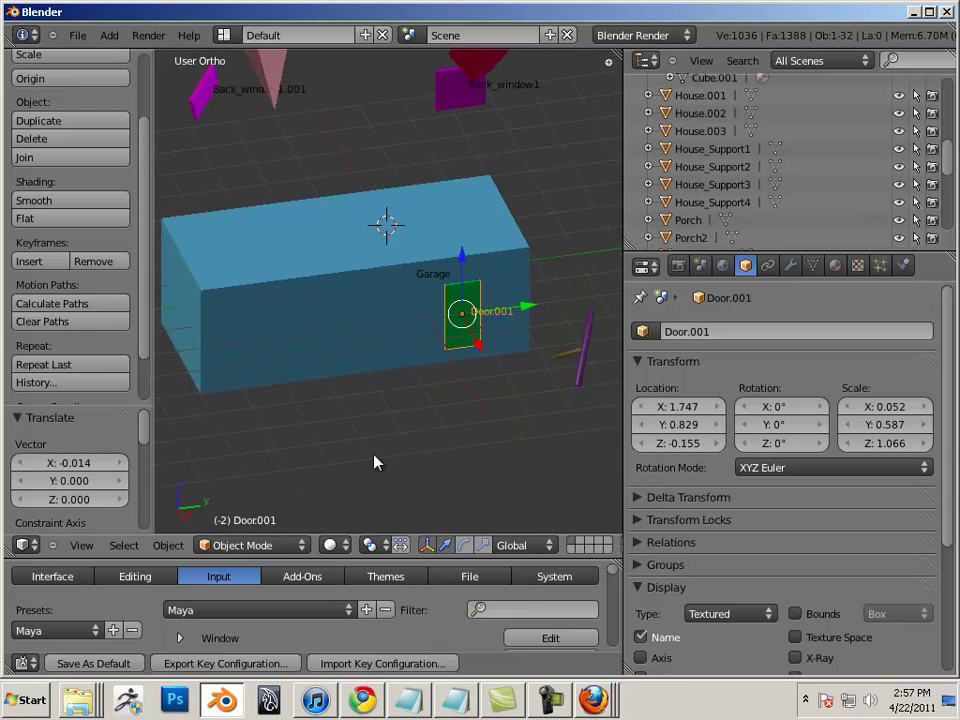
pyautogui.keyDown('alt'); pyautogui.moveTo(375, 461); pyautogui.dragTo(446, 456); pyautogui.keyUp('alt')
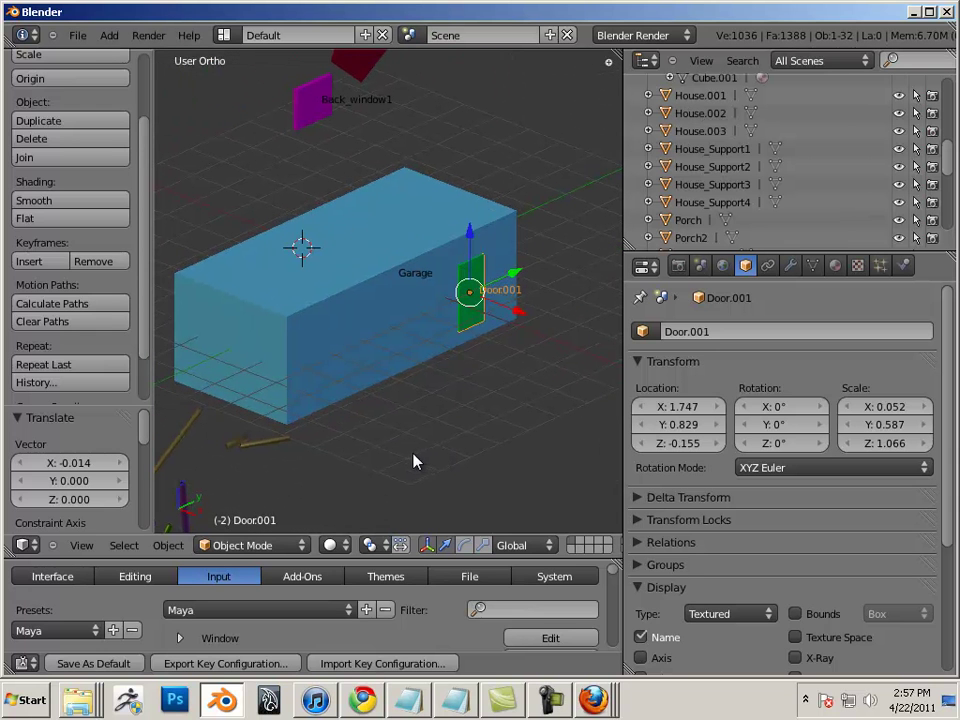
# - Save the scene under a new name, overwriting the existing student-named unit1 .blend file on the Desktop
pyautogui.click(78, 36)
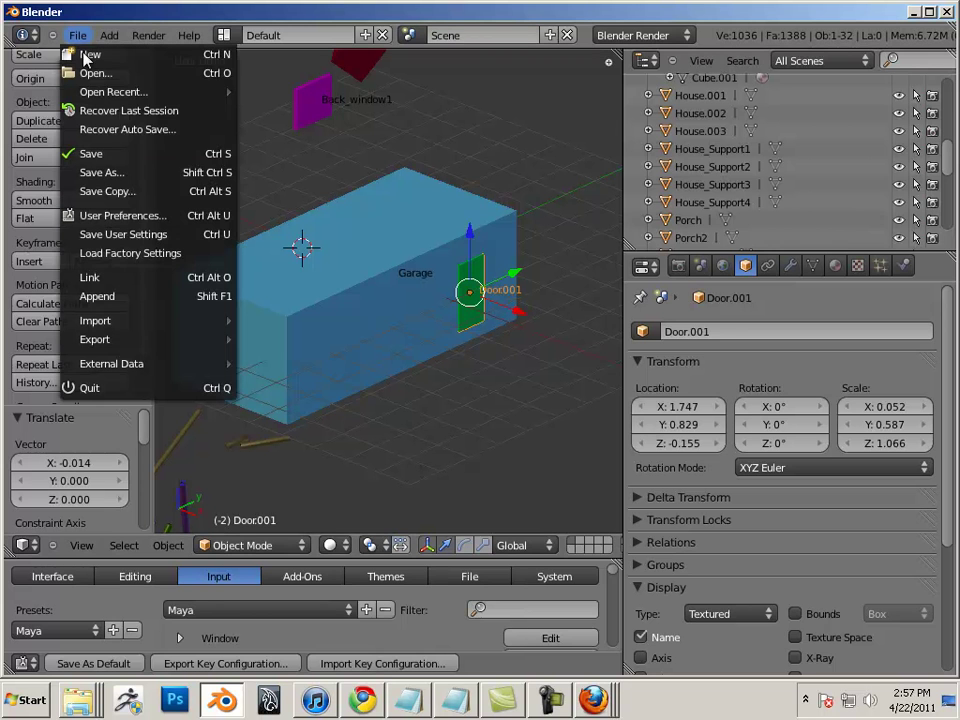
pyautogui.click(119, 181)
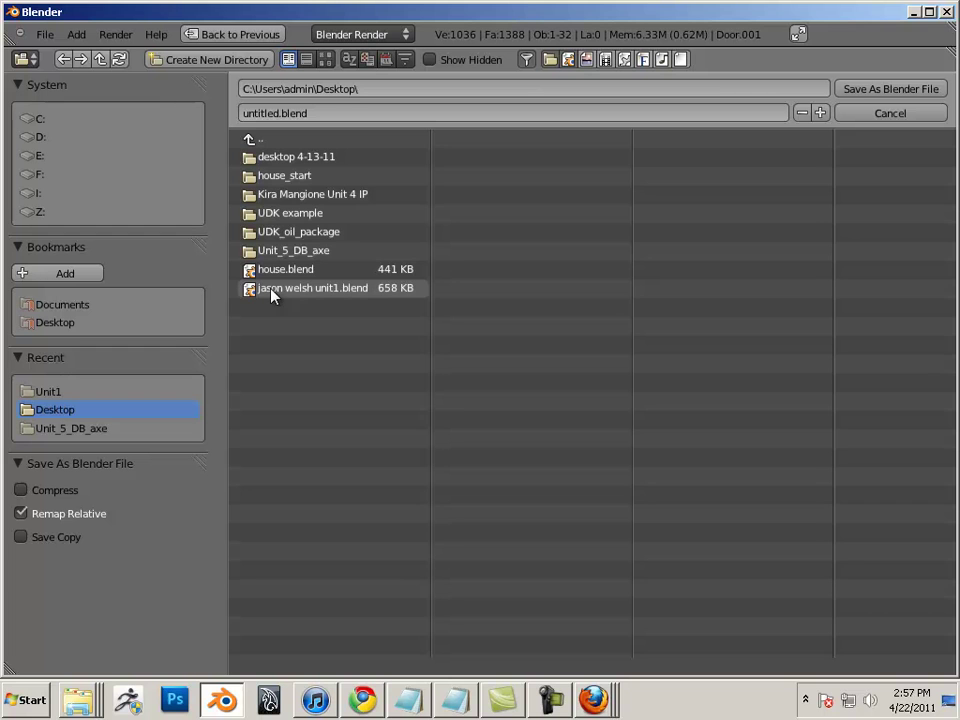
pyautogui.click(333, 289)
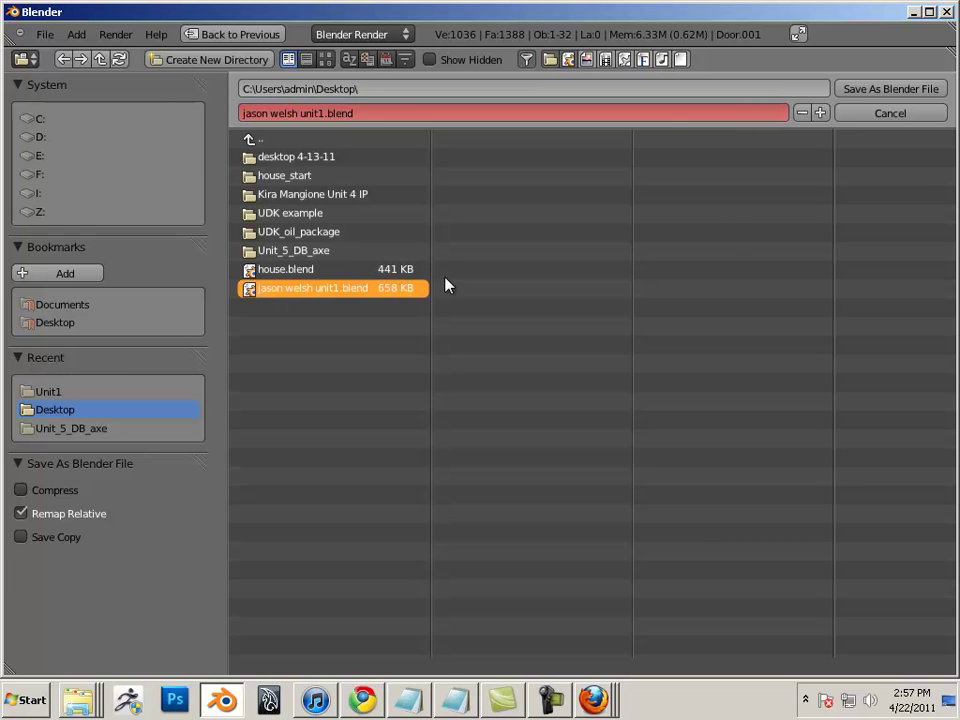
pyautogui.click(896, 92)
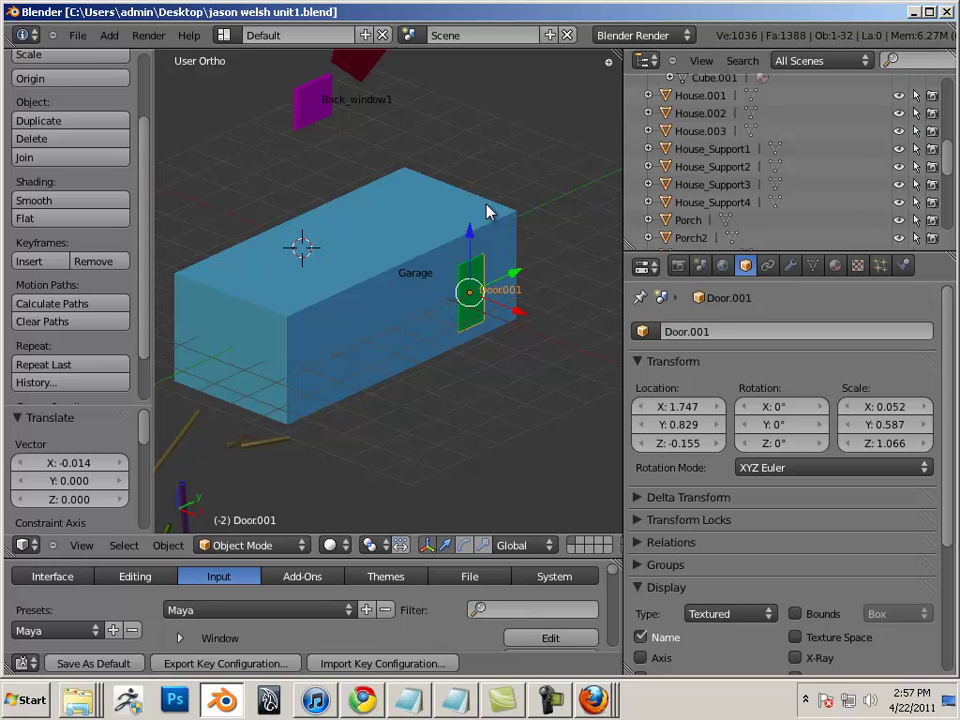
# - Raise Door.001 along Z to about 0.271 and shift it along X to about 1.782
pyautogui.moveTo(472, 238); pyautogui.dragTo(475, 227)
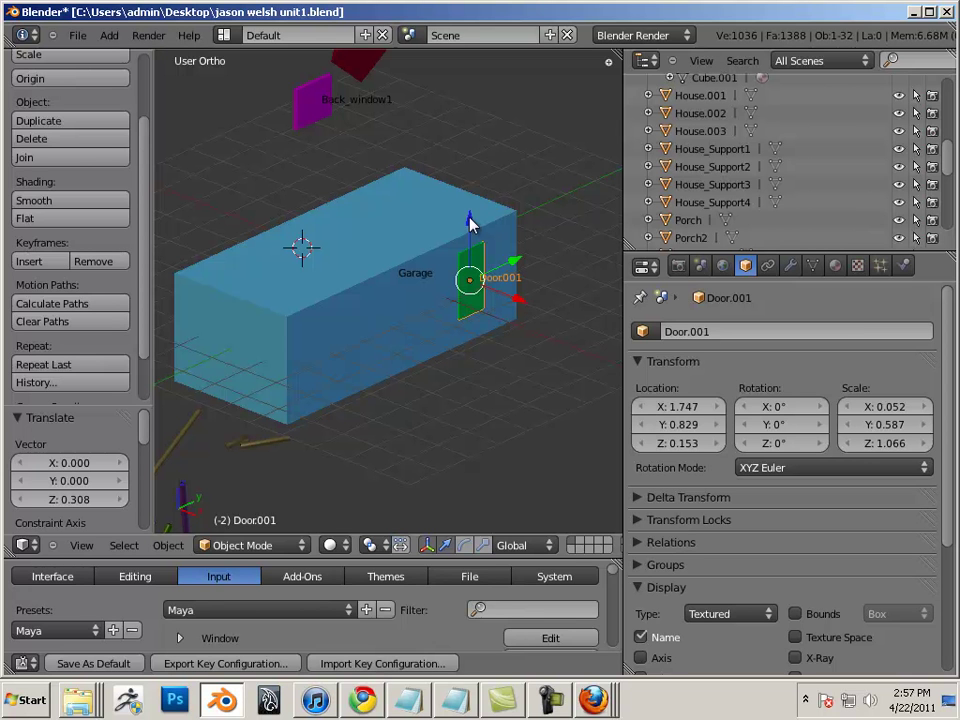
pyautogui.moveTo(472, 224); pyautogui.dragTo(475, 218)
pyautogui.moveTo(516, 294); pyautogui.dragTo(517, 296)
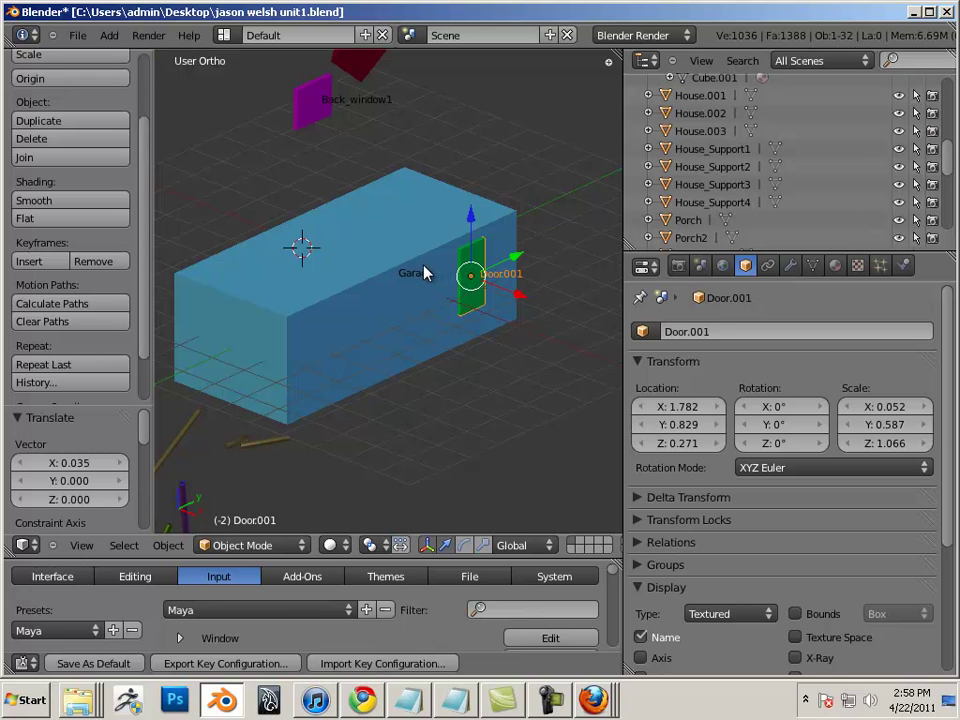
pyautogui.moveTo(424, 273)
pyautogui.keyDown('alt'); pyautogui.mouseDown(button='middle')
pyautogui.moveTo(435, 287)
pyautogui.moveTo(424, 290)
pyautogui.mouseUp(button='middle'); pyautogui.keyUp('alt')
pyautogui.scroll(1, 445, 287)
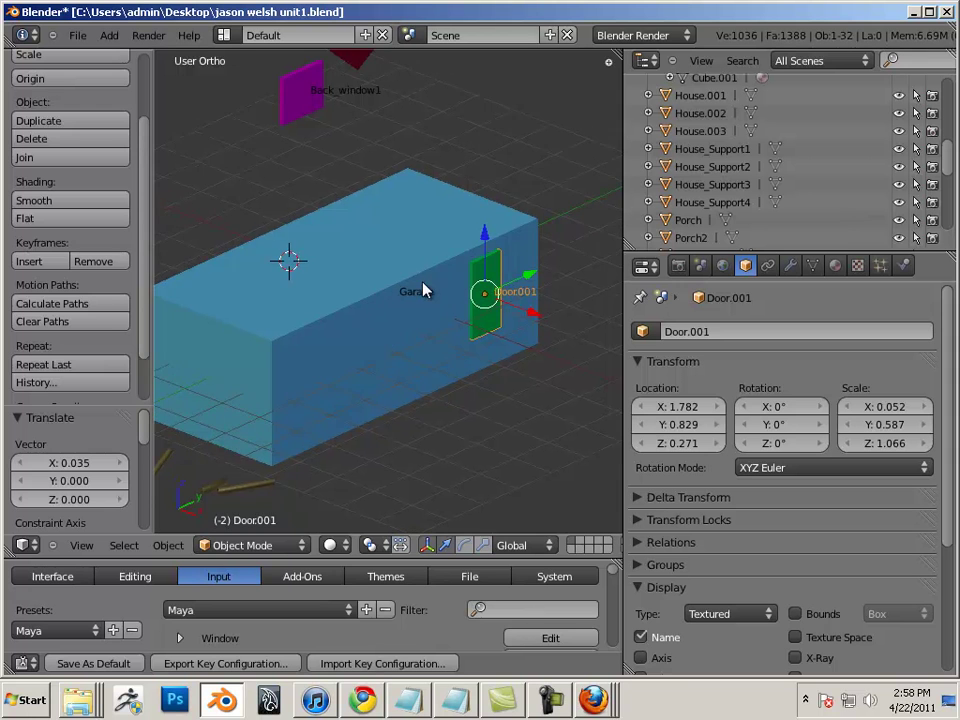
pyautogui.keyDown('alt'); pyautogui.moveTo(424, 290); pyautogui.dragTo(385, 289); pyautogui.keyUp('alt')
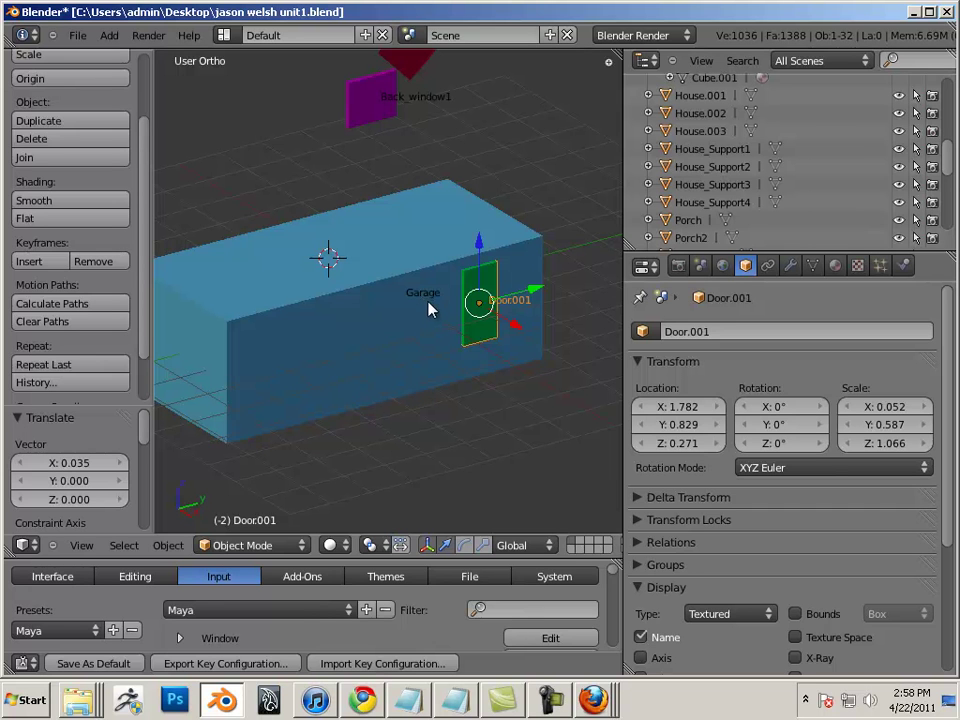
pyautogui.keyDown('alt'); pyautogui.moveTo(447, 328); pyautogui.dragTo(394, 330); pyautogui.keyUp('alt')
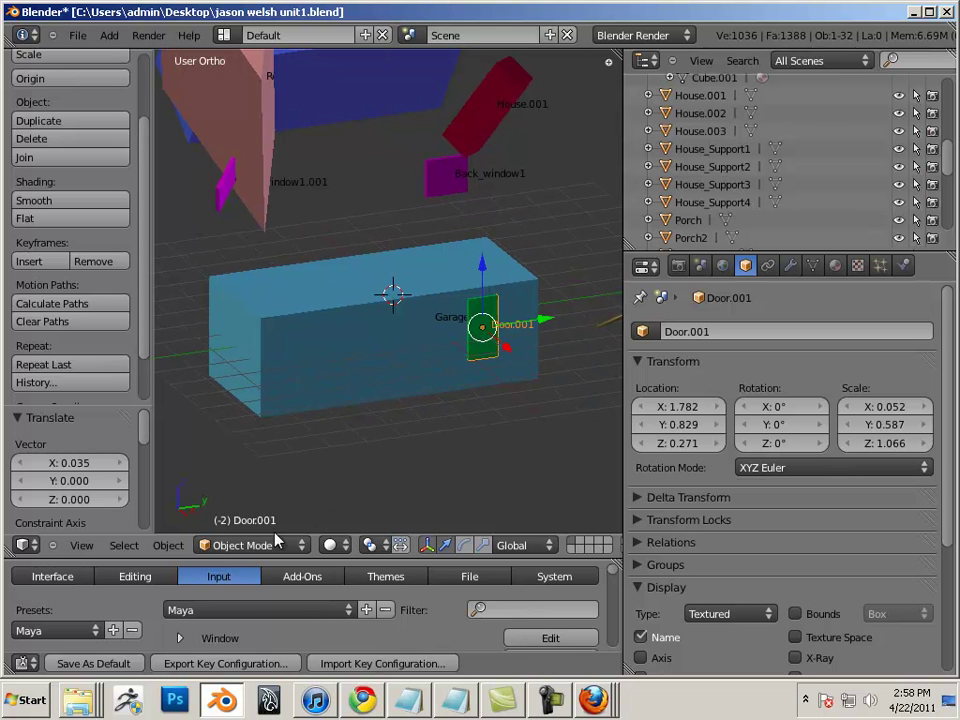